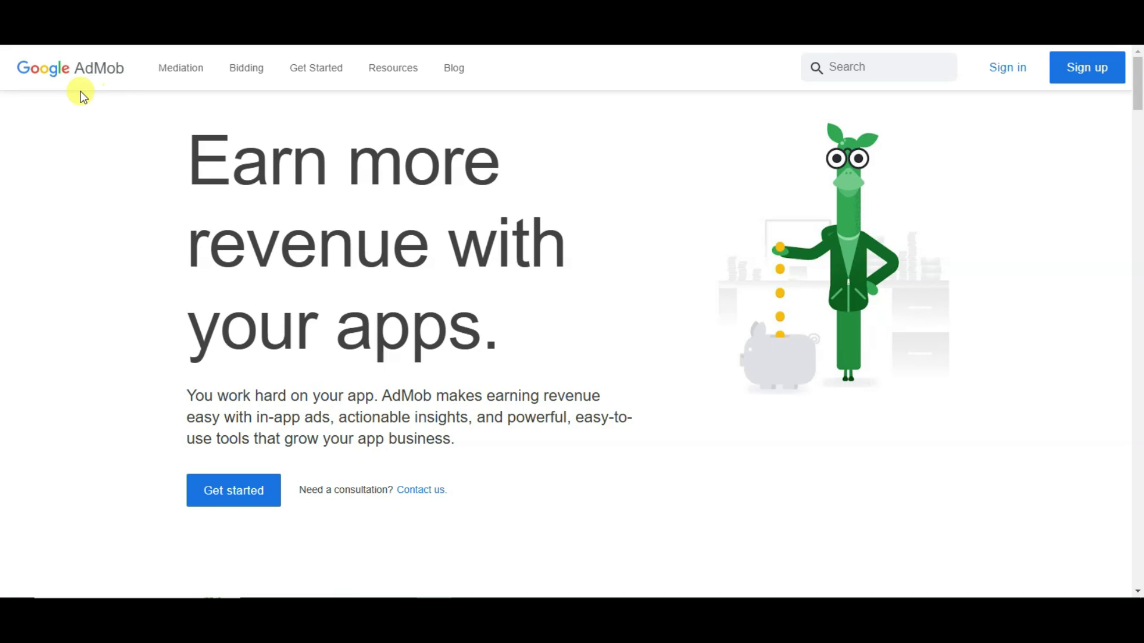
# Calculate AdMob earnings for an Android Education app in Europe, Middle East and Africa
pyautogui.moveTo(190, 170); pyautogui.dragTo(511, 332)
pyautogui.scroll(-10, 532, 244)
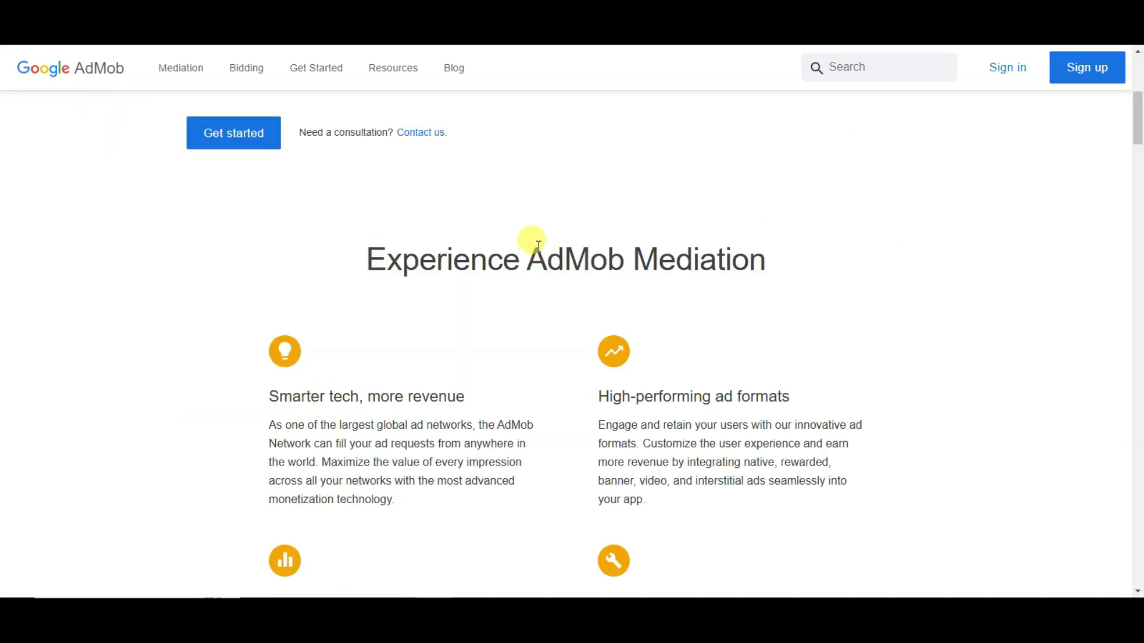
pyautogui.scroll(-20, 536, 247)
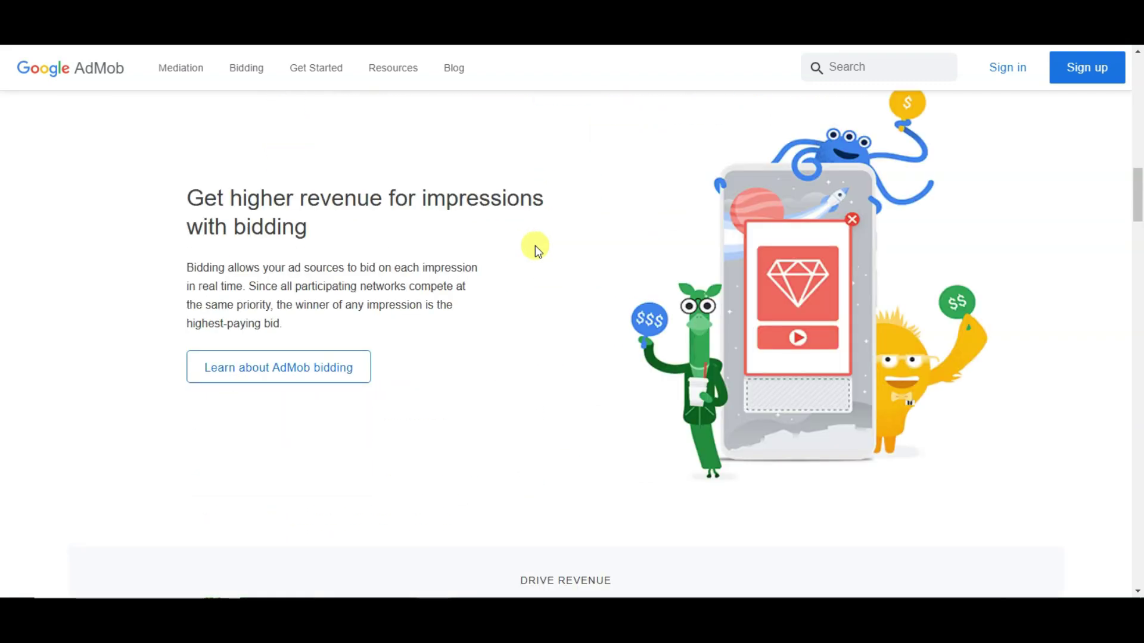
pyautogui.click(360, 240)
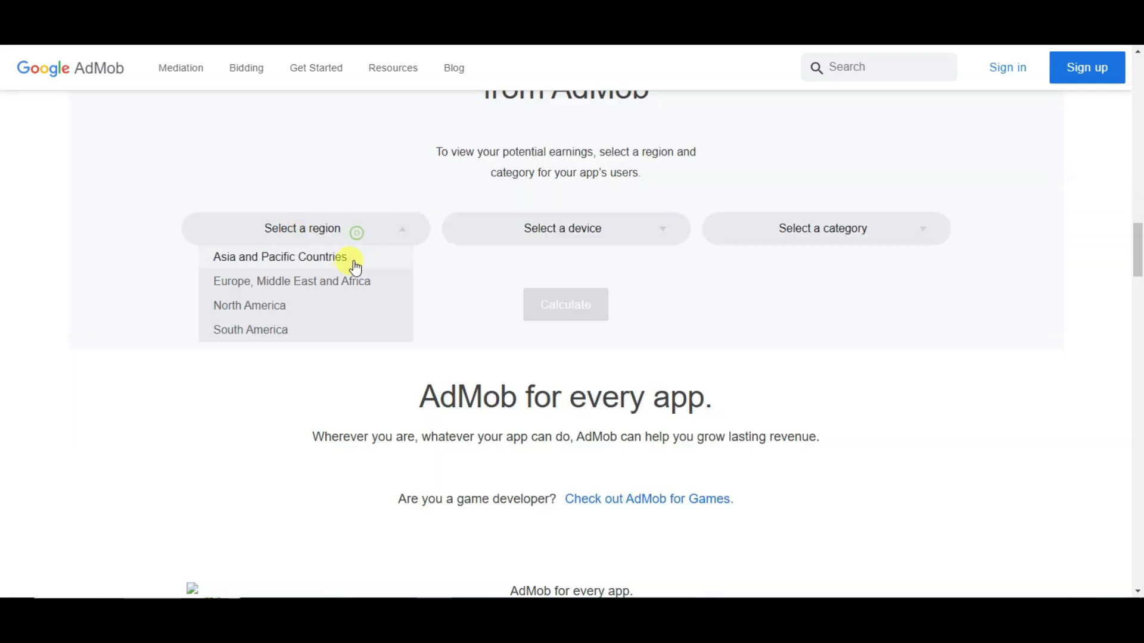
pyautogui.click(332, 284)
pyautogui.click(585, 232)
pyautogui.click(532, 265)
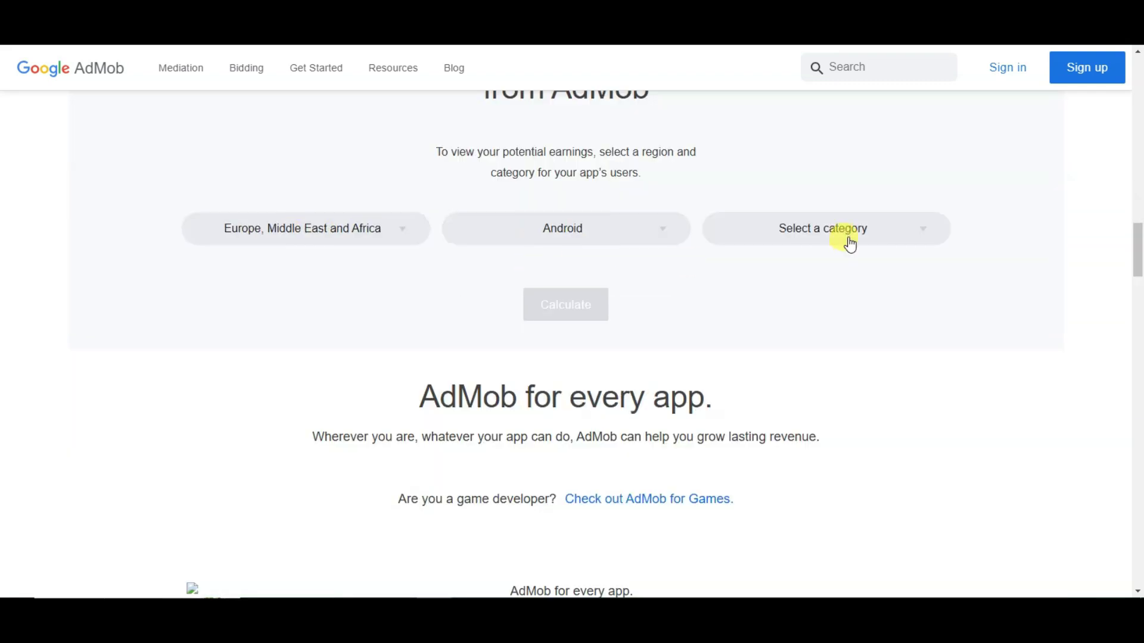
pyautogui.click(850, 241)
pyautogui.click(784, 356)
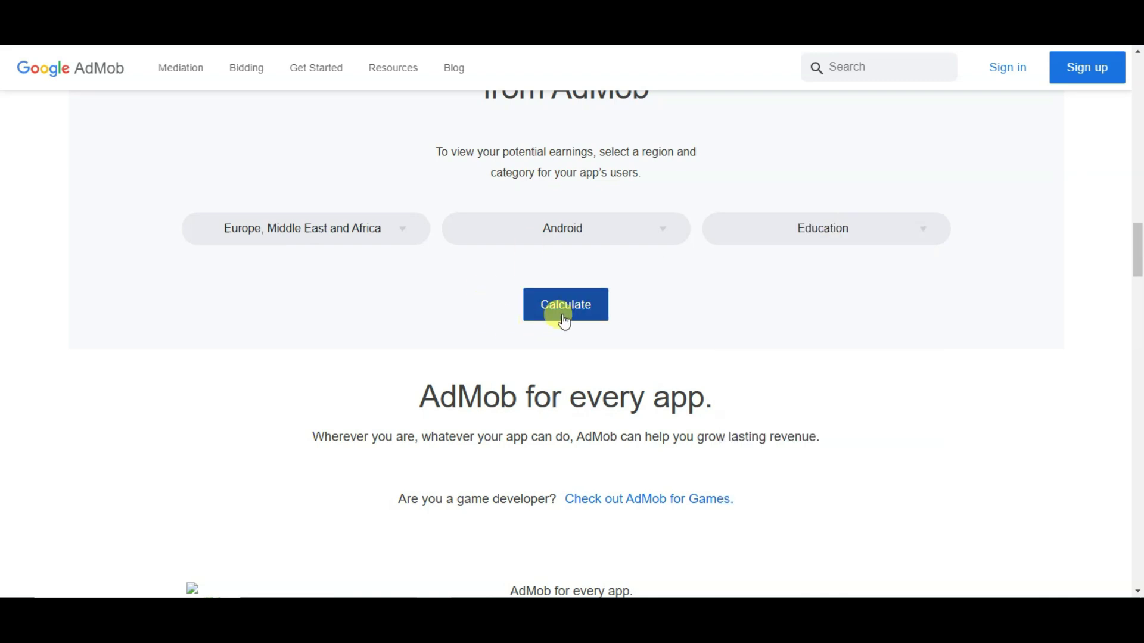
pyautogui.click(566, 310)
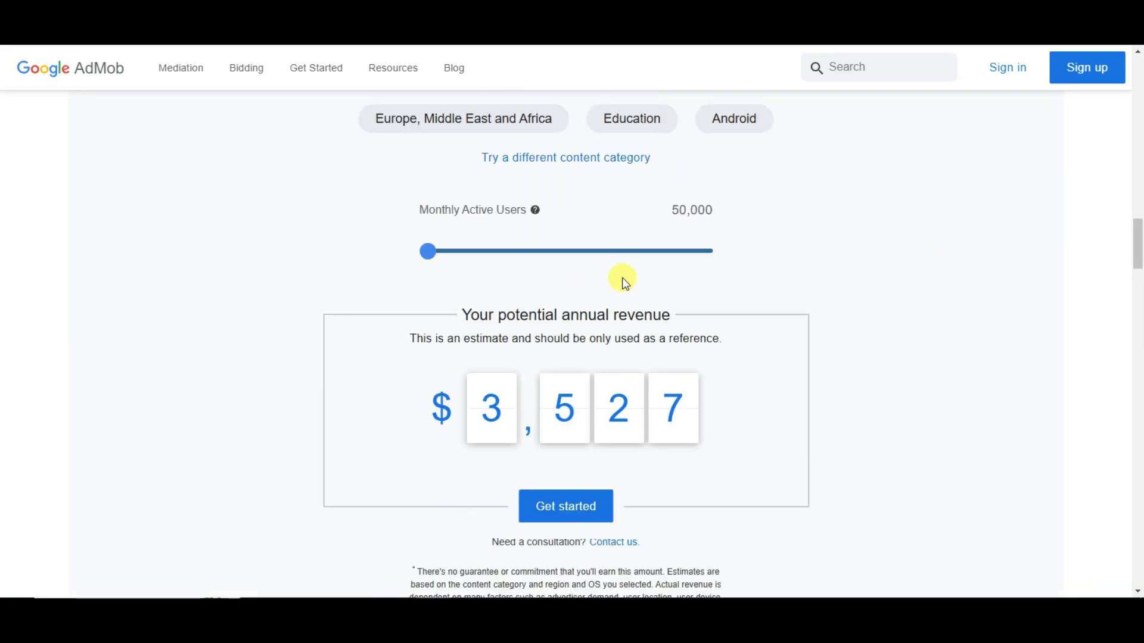
# Review the $3,527 revenue estimate, raise the monthly active users, and begin AdMob sign-up
pyautogui.moveTo(675, 213); pyautogui.dragTo(709, 215)
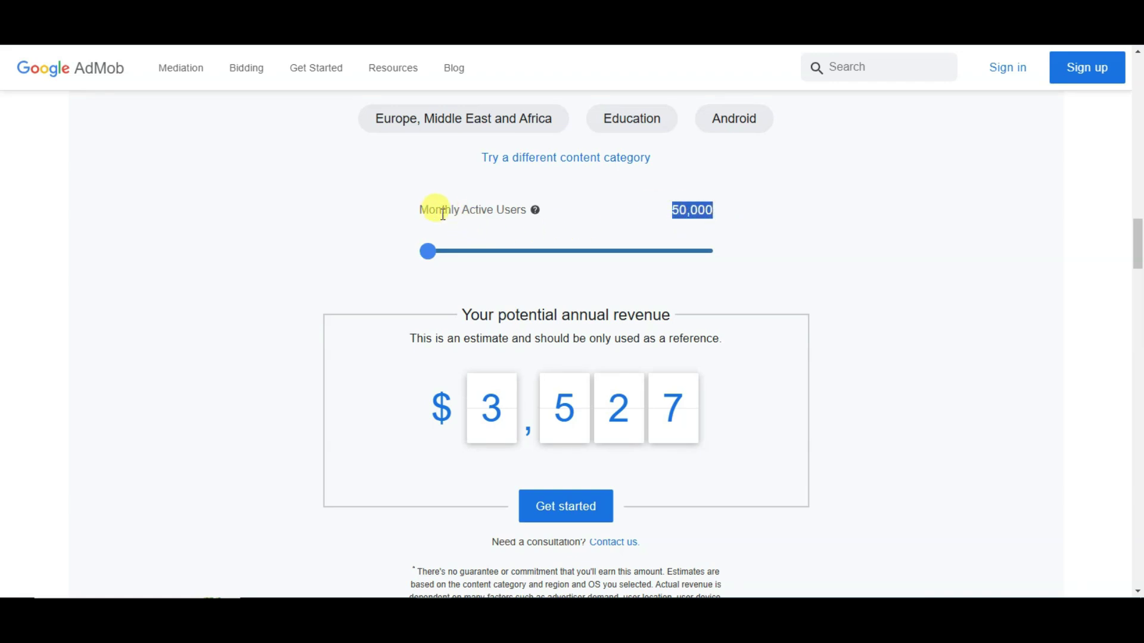
pyautogui.moveTo(418, 211); pyautogui.dragTo(511, 209)
pyautogui.moveTo(473, 399); pyautogui.dragTo(679, 403)
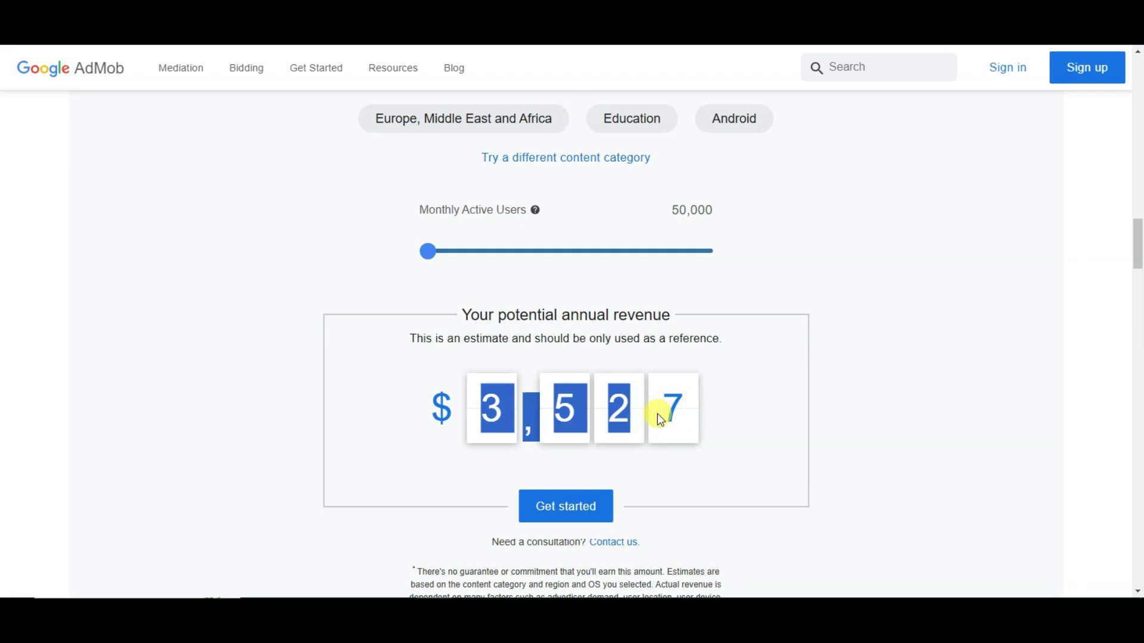
pyautogui.click(703, 408)
pyautogui.moveTo(565, 259); pyautogui.dragTo(429, 263)
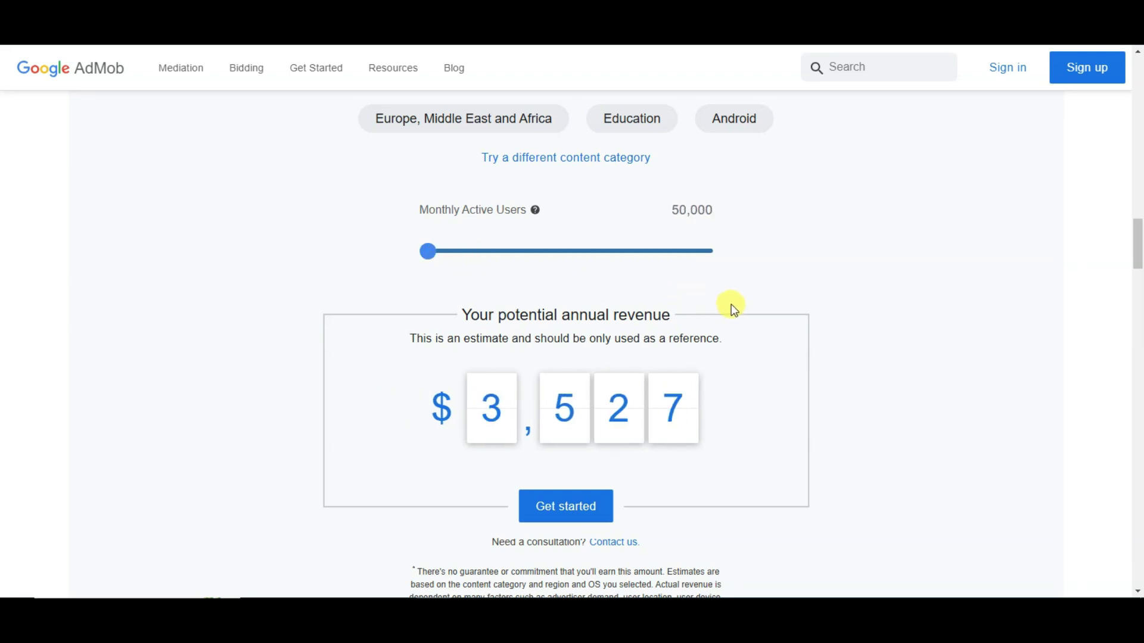
pyautogui.scroll(1, 785, 300)
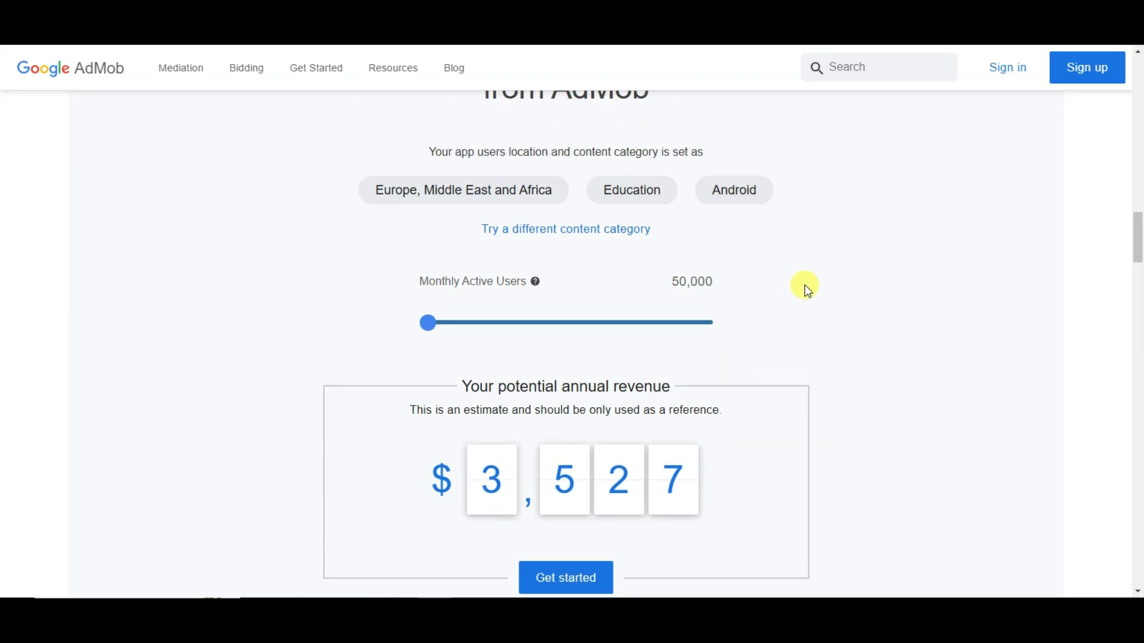
pyautogui.click(1072, 72)
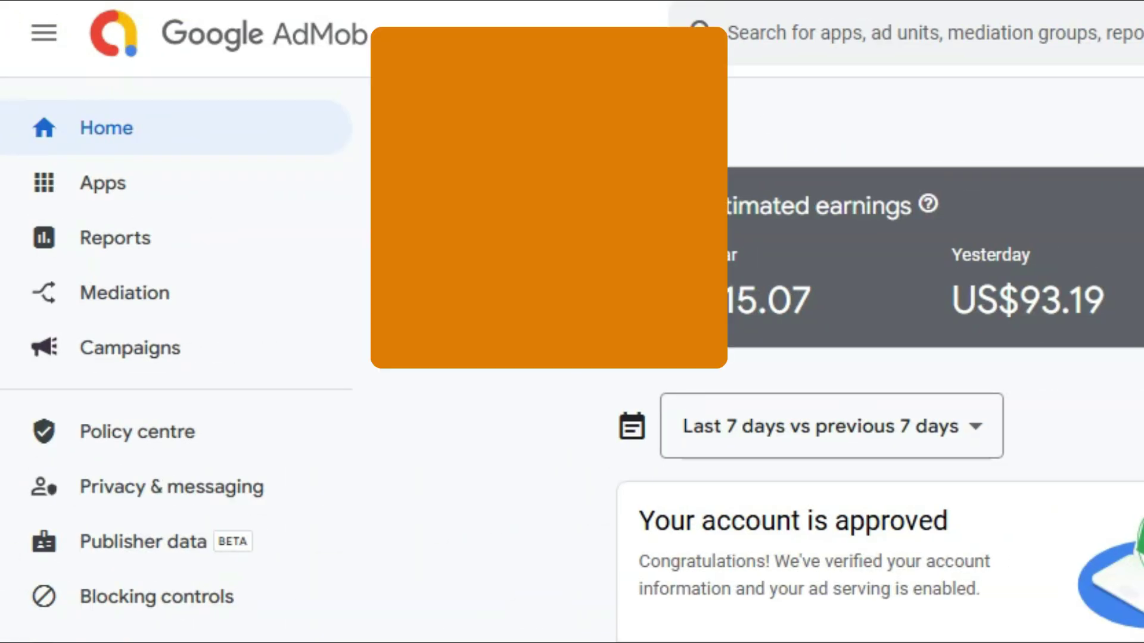
# Add an Android app, not on any app store, named 'YouTube Thumbnail Downloader'
pyautogui.click(288, 189)
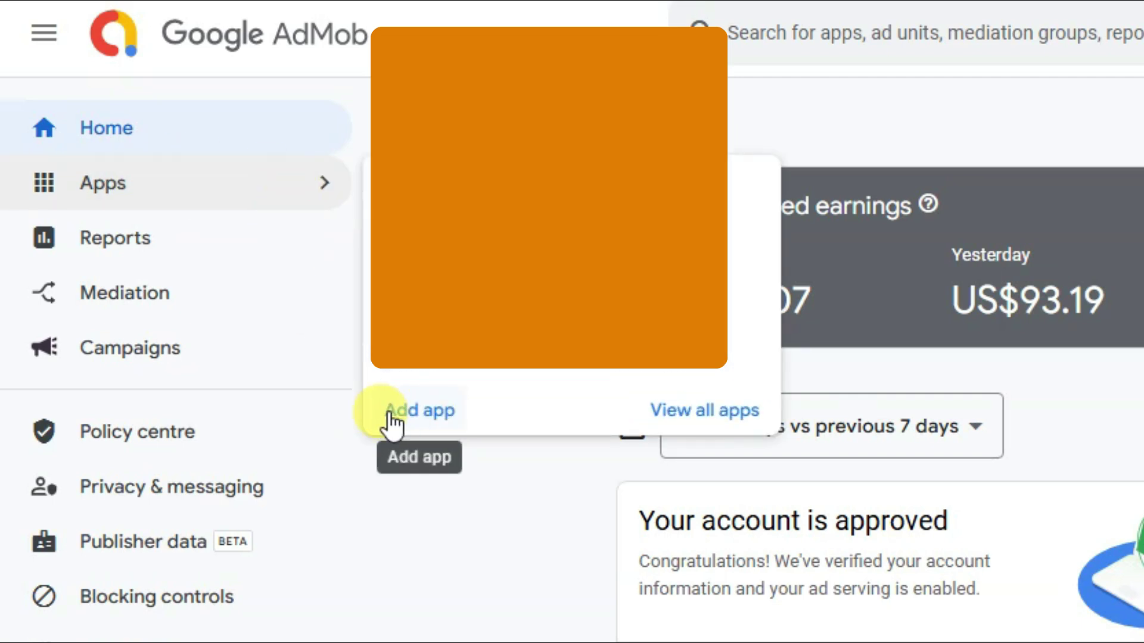
pyautogui.click(392, 421)
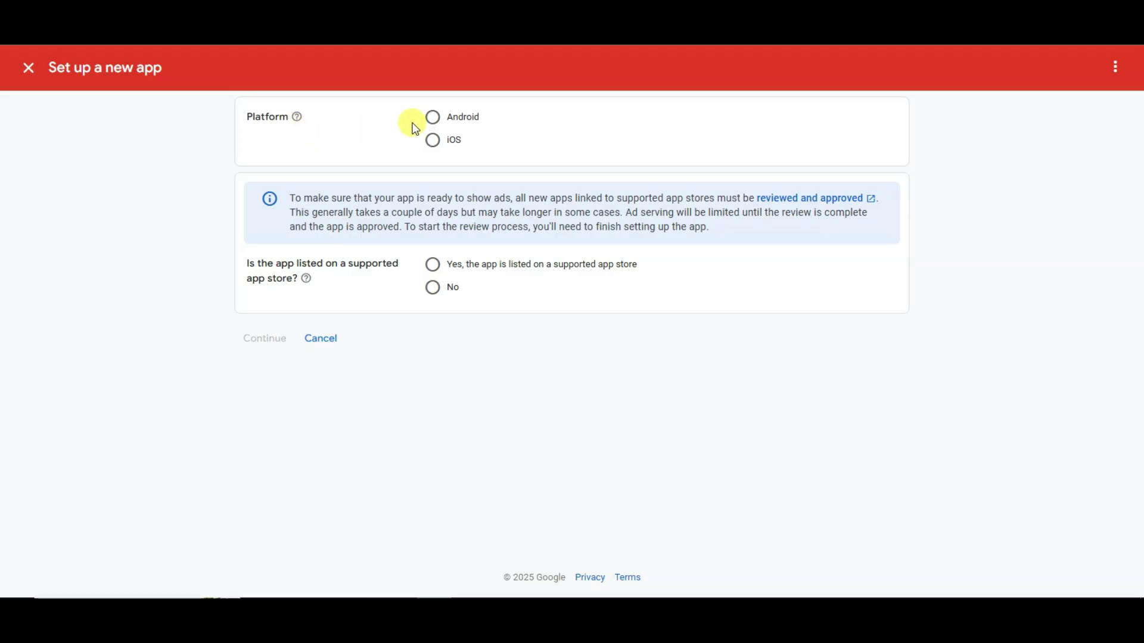
pyautogui.click(439, 118)
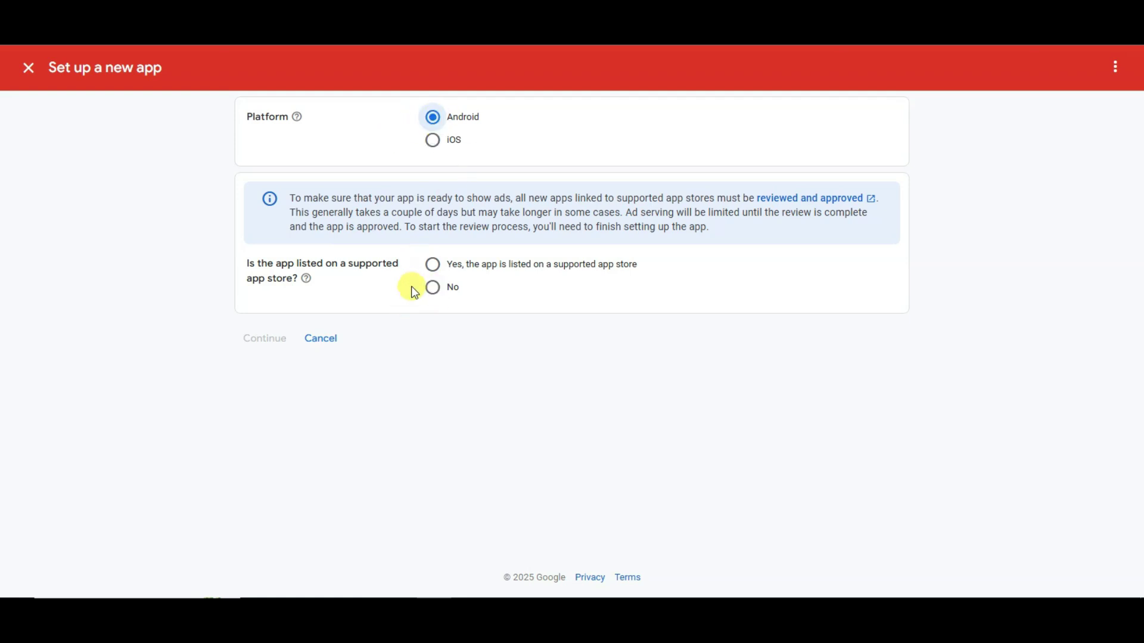
pyautogui.click(432, 290)
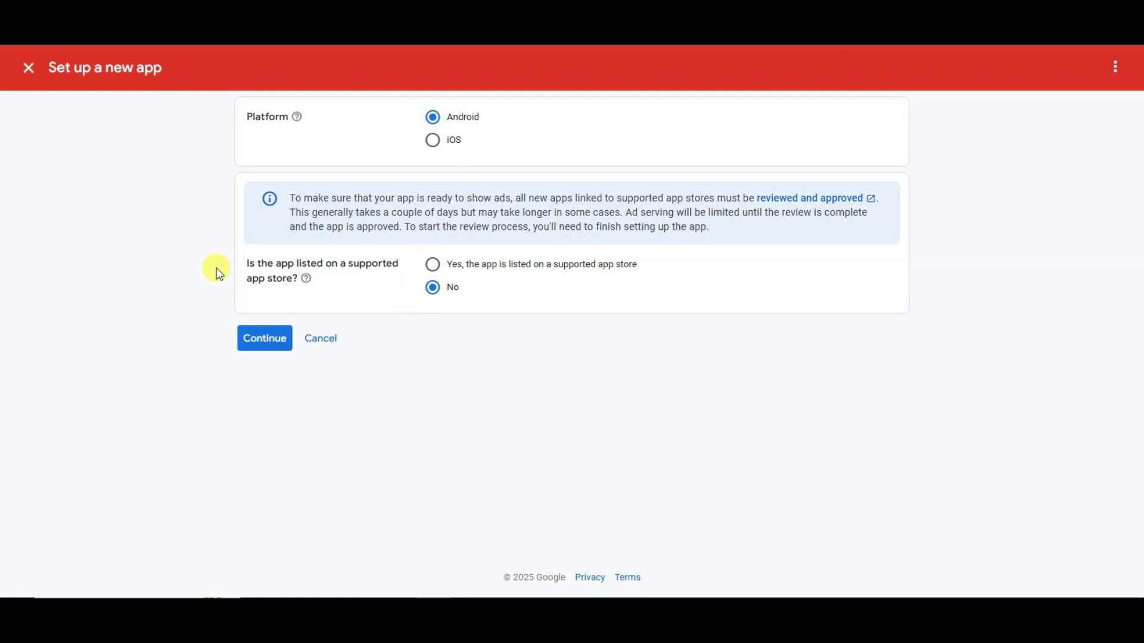
pyautogui.click(271, 346)
pyautogui.click(471, 171)
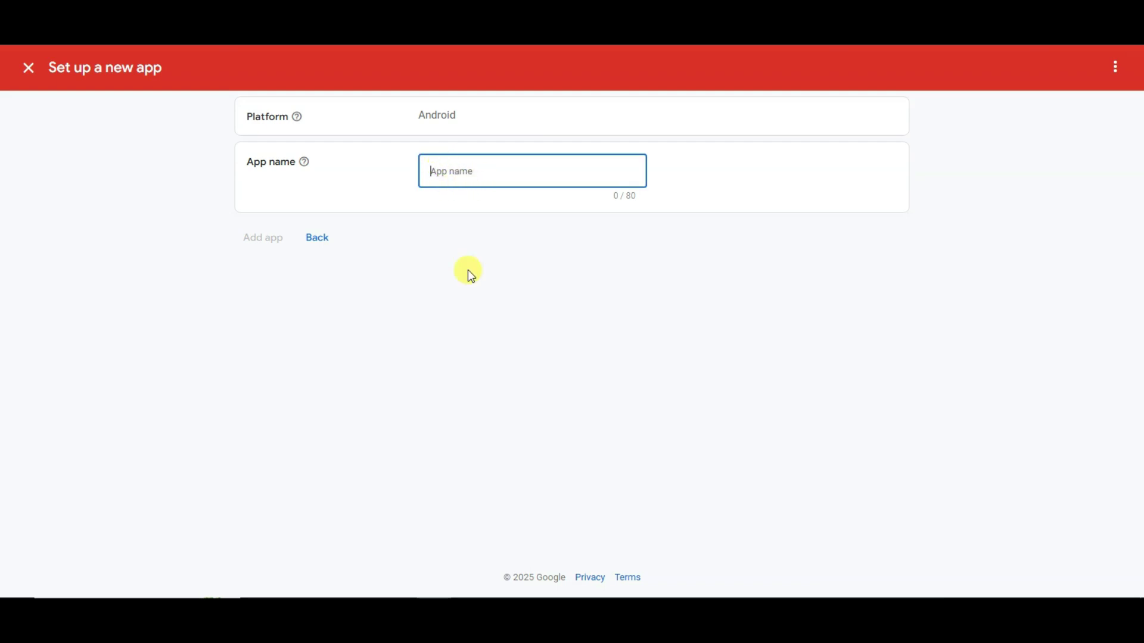
pyautogui.write('YouTube Thumbnail Downloader')
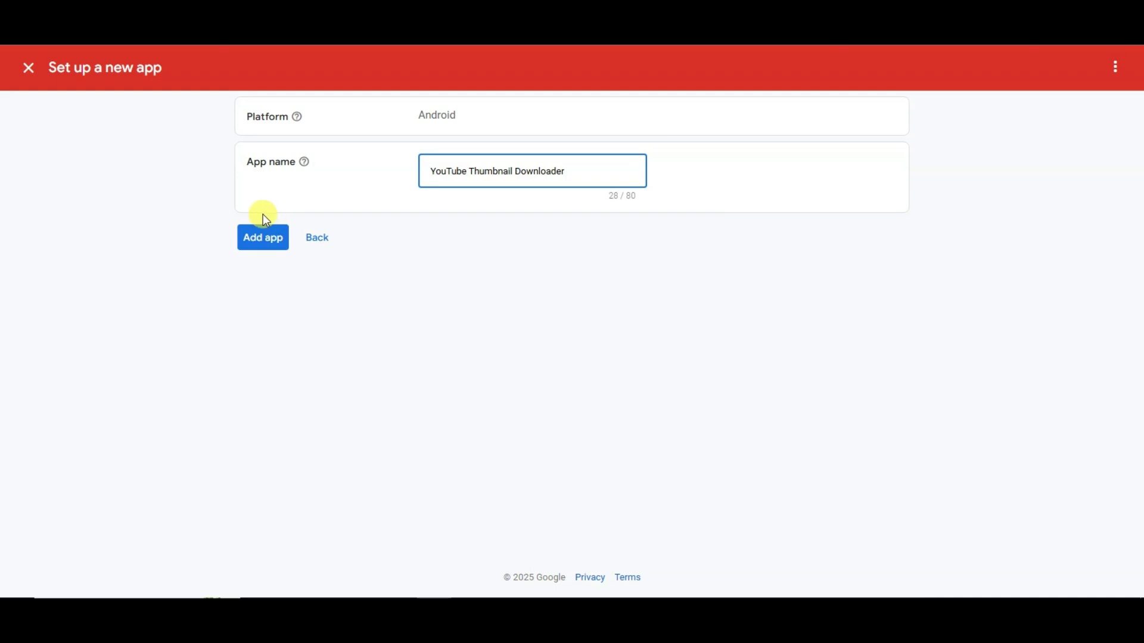
pyautogui.click(250, 249)
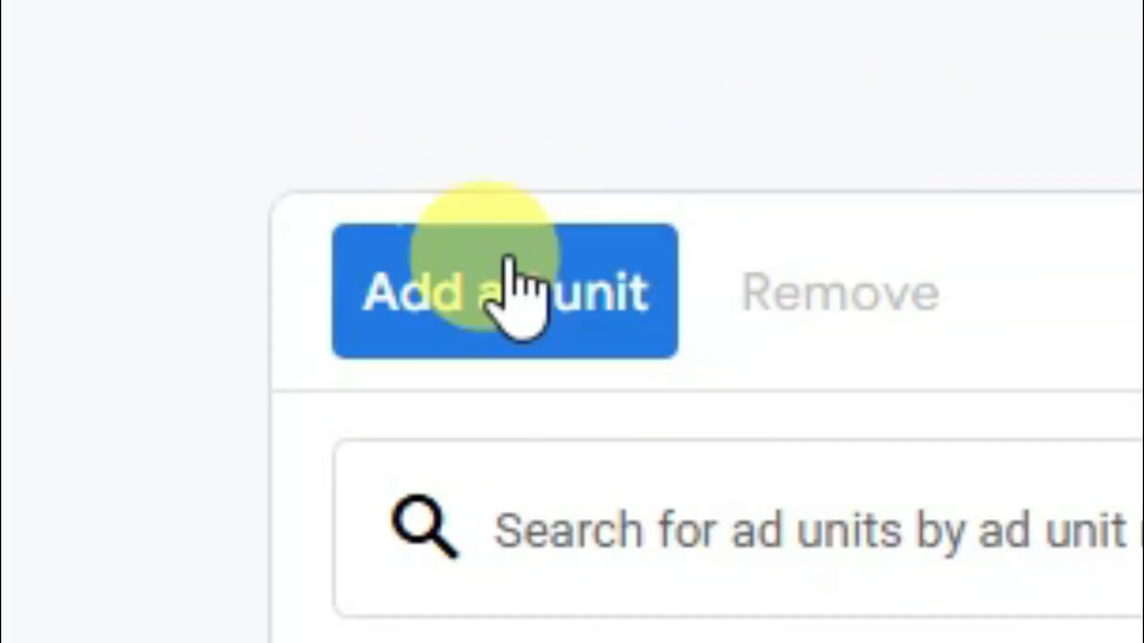
# Create an Interstitial ad unit named 'ins', then view the Banner format option
pyautogui.click(500, 328)
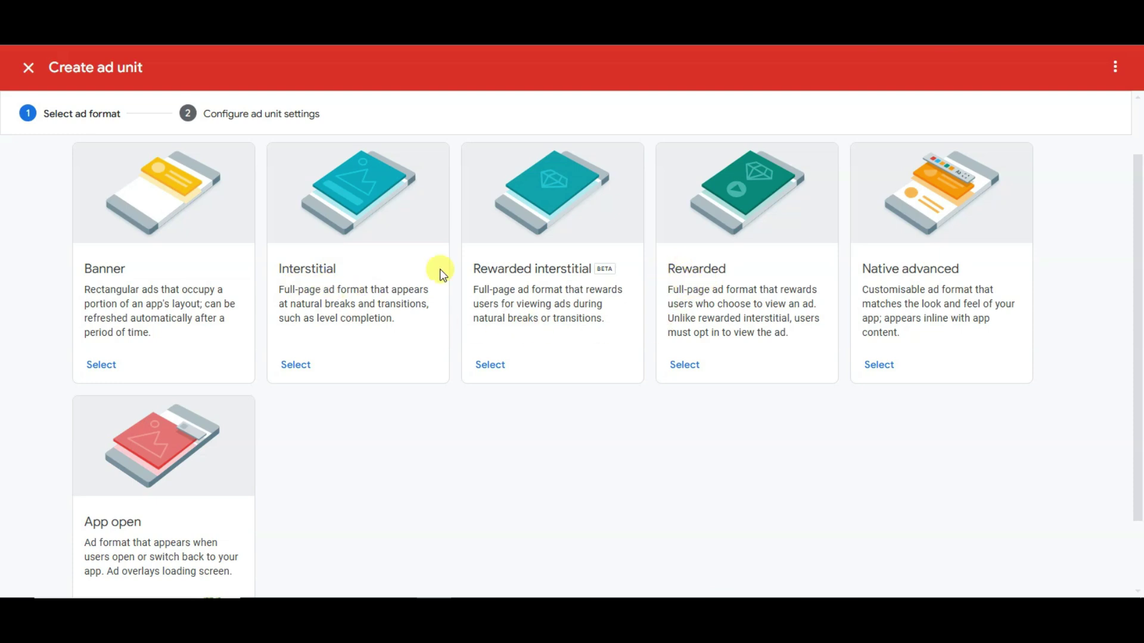
pyautogui.click(283, 366)
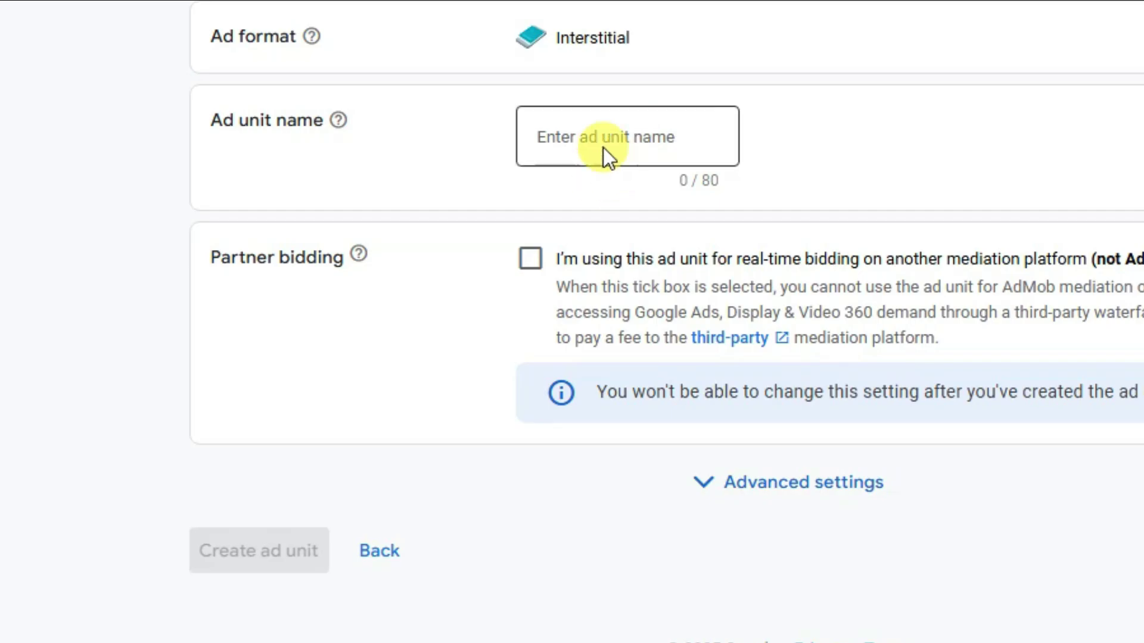
pyautogui.click(625, 146)
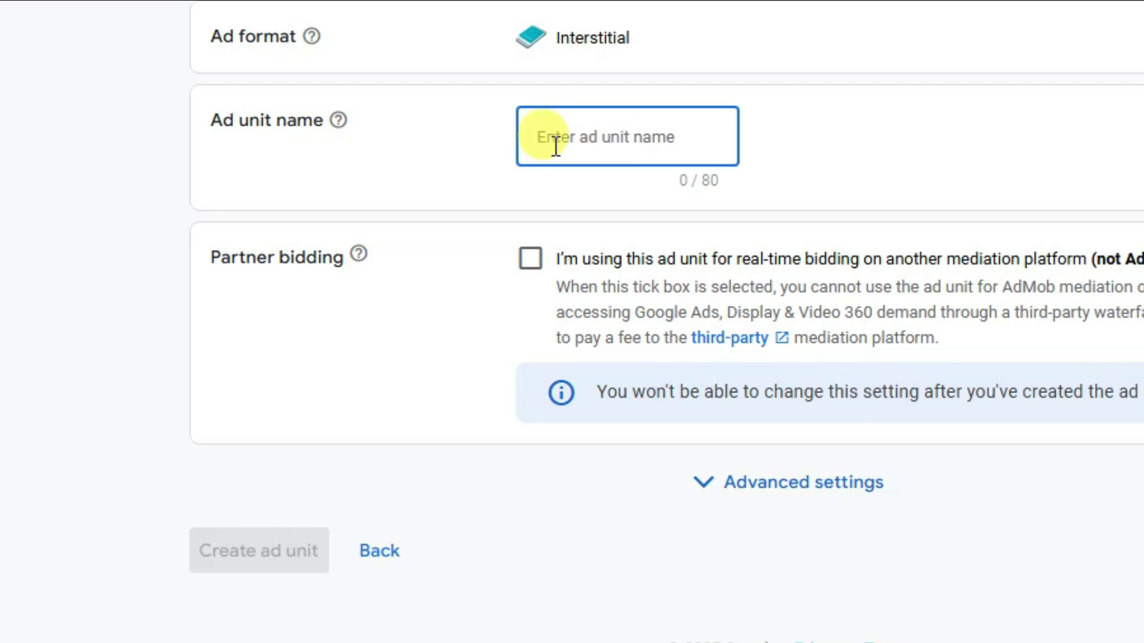
pyautogui.write('ins')
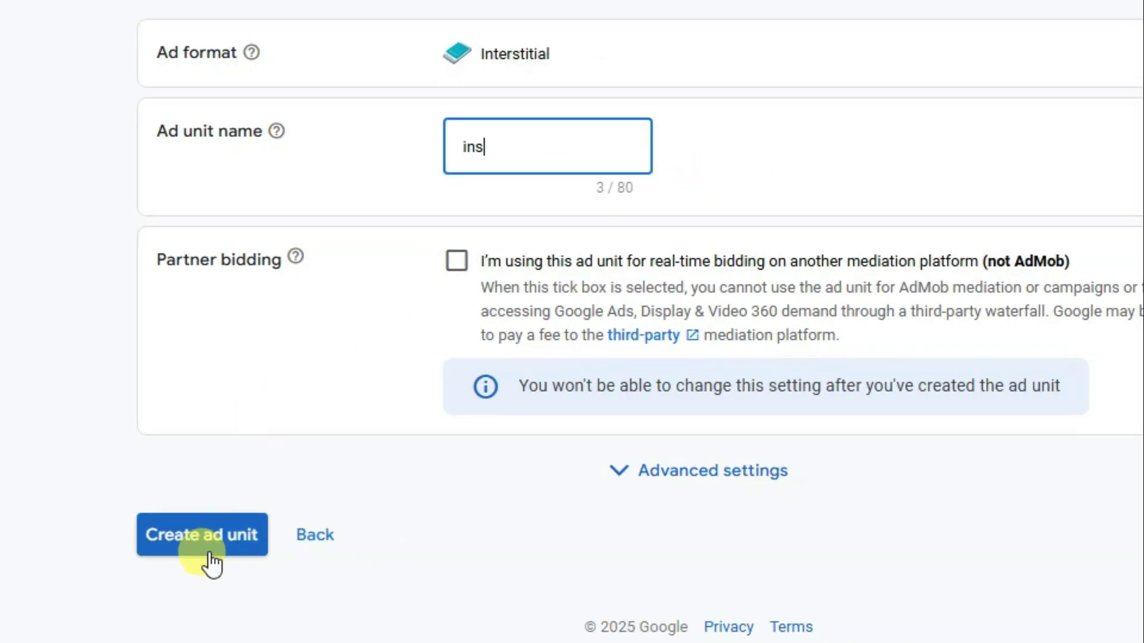
pyautogui.click(211, 563)
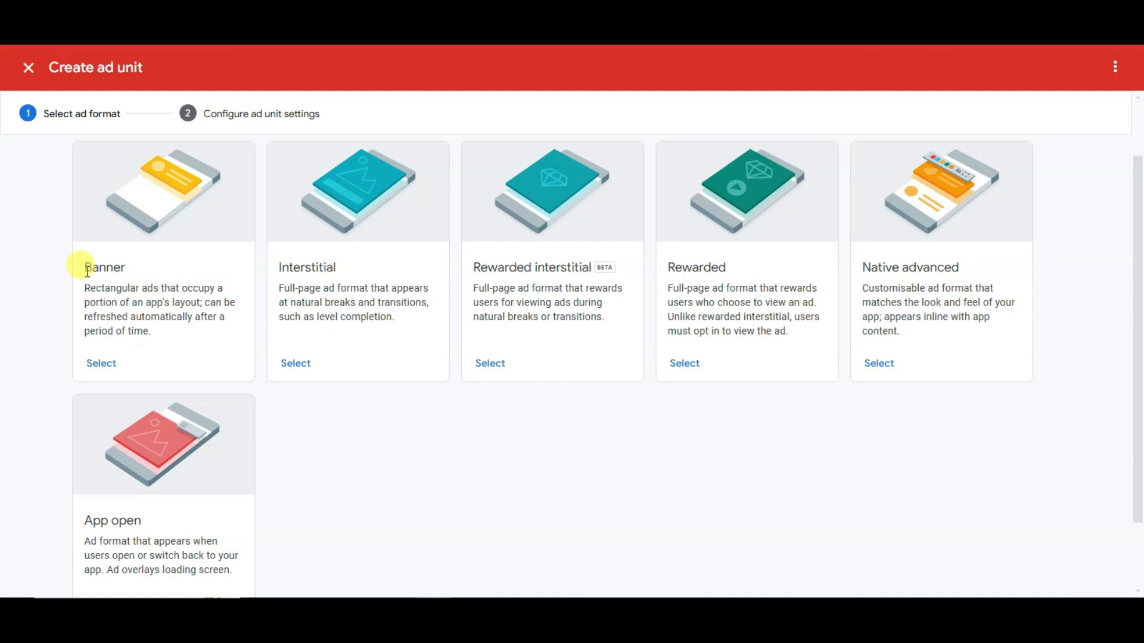
pyautogui.moveTo(88, 271); pyautogui.dragTo(123, 268)
pyautogui.click(127, 314)
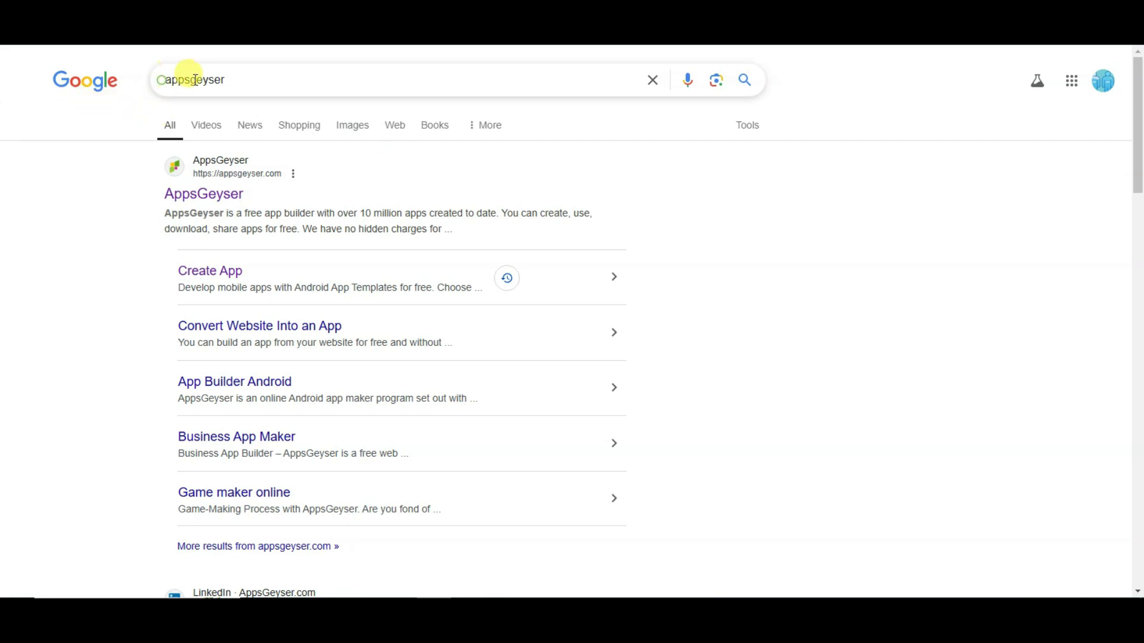
# Open the AppsGeyser site from the search results and start Create App
pyautogui.click(204, 200)
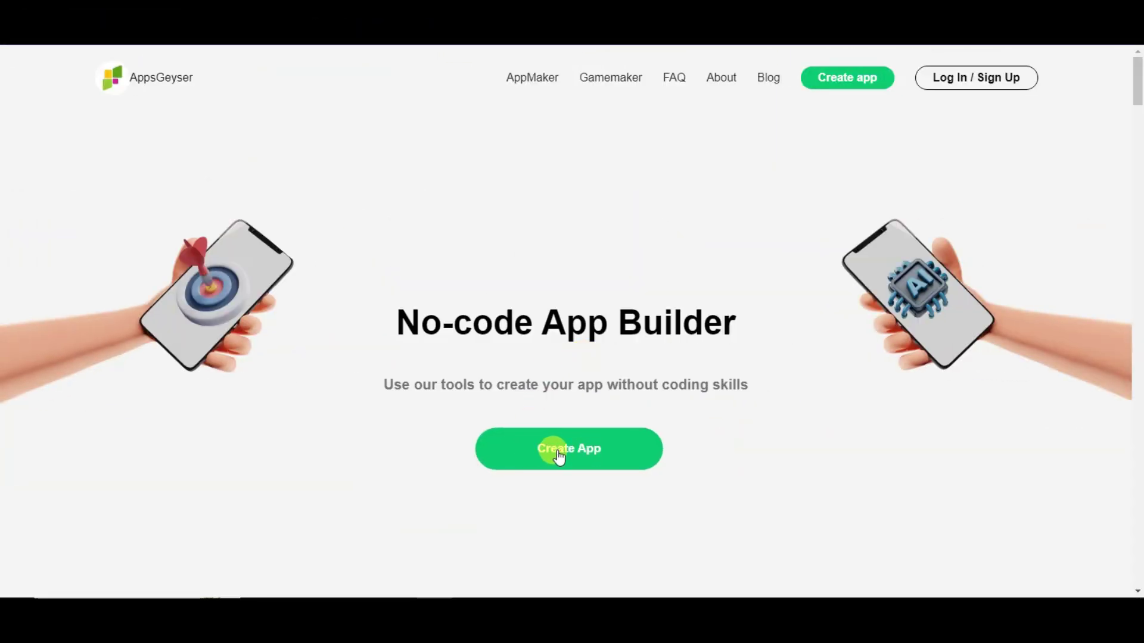
pyautogui.click(554, 458)
pyautogui.click(467, 244)
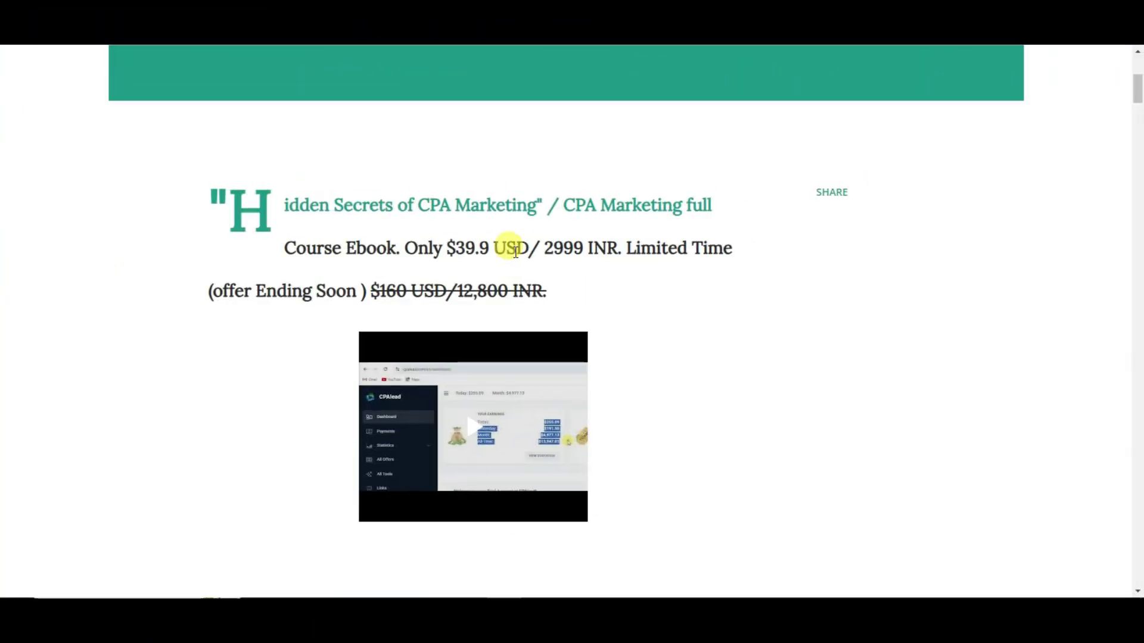
# Open the YouTube Thumbnail Downloader post from the blog menu and copy all its HTML code
pyautogui.scroll(3, 457, 240)
pyautogui.scroll(-3, 499, 262)
pyautogui.scroll(5, 667, 252)
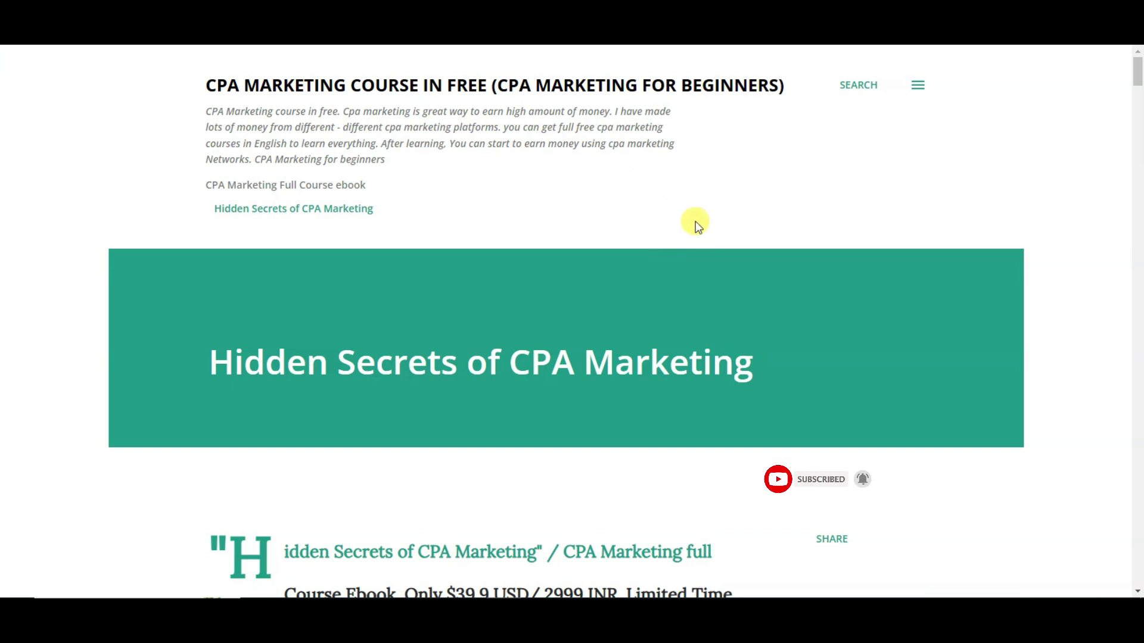
pyautogui.click(917, 87)
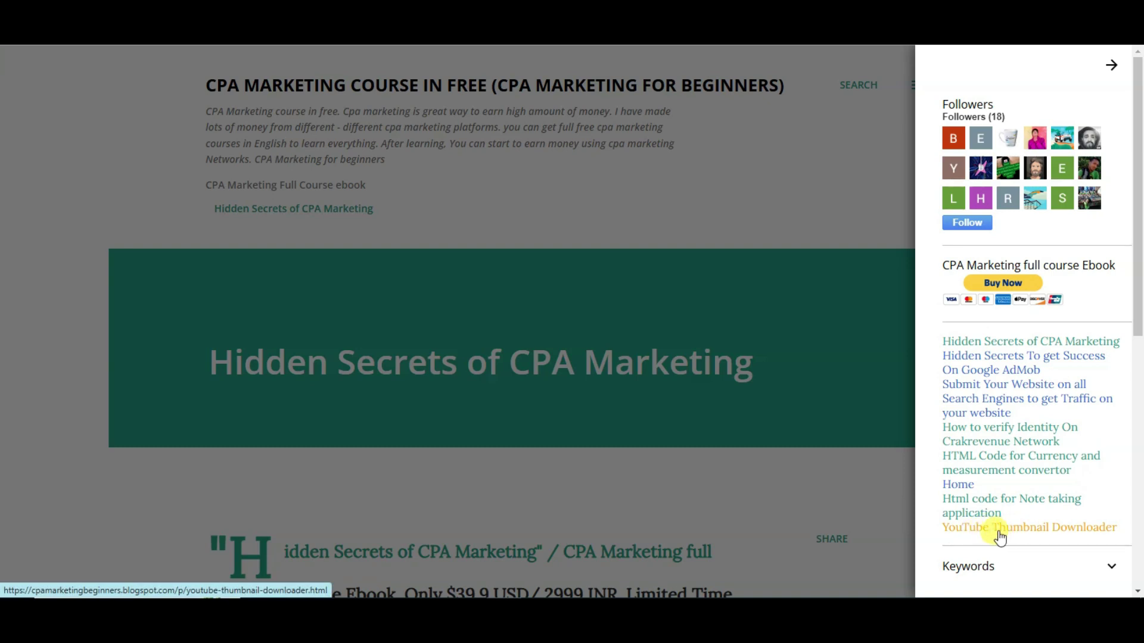
pyautogui.click(1018, 534)
pyautogui.scroll(-8, 579, 220)
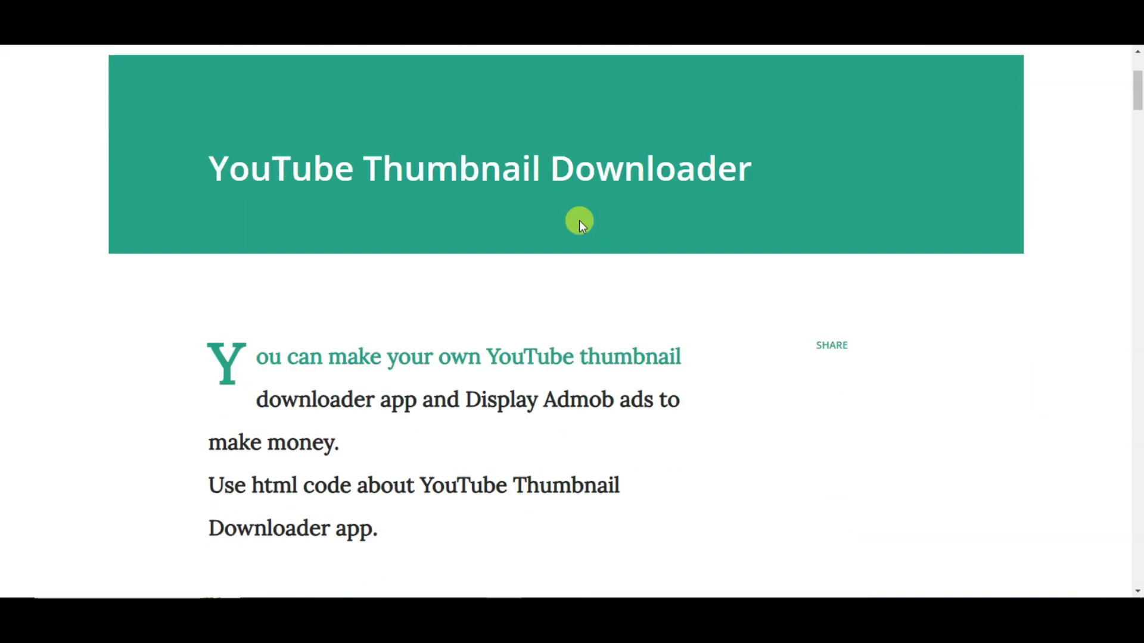
pyautogui.scroll(-1, 561, 251)
pyautogui.moveTo(212, 253); pyautogui.dragTo(365, 332)
pyautogui.scroll(-3, 417, 273)
pyautogui.scroll(-15, 416, 271)
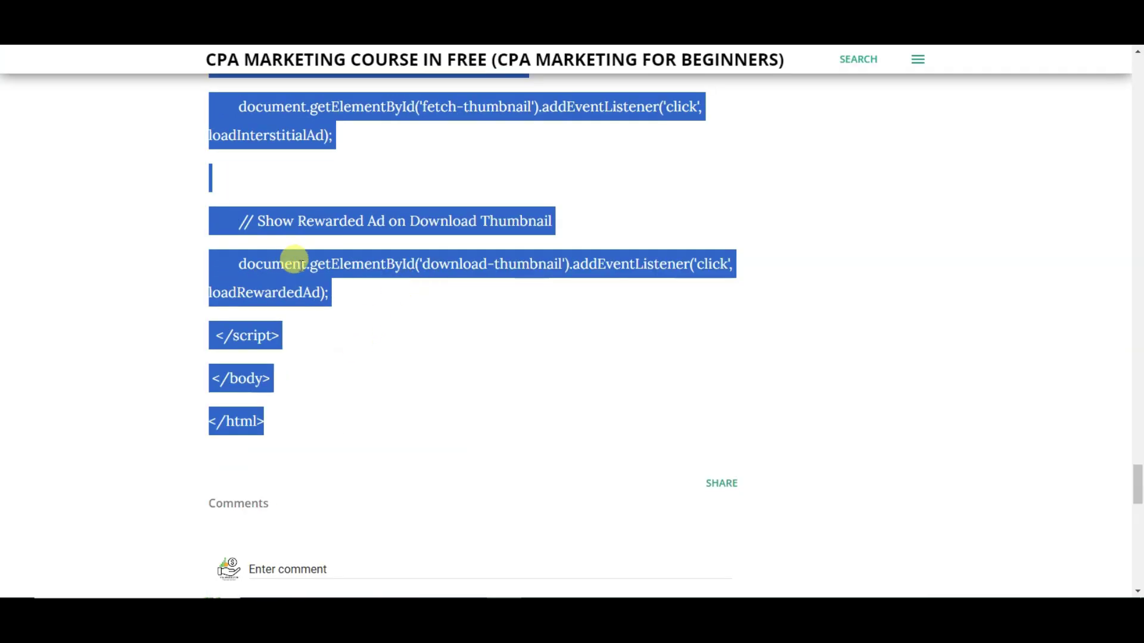
pyautogui.rightClick(294, 261)
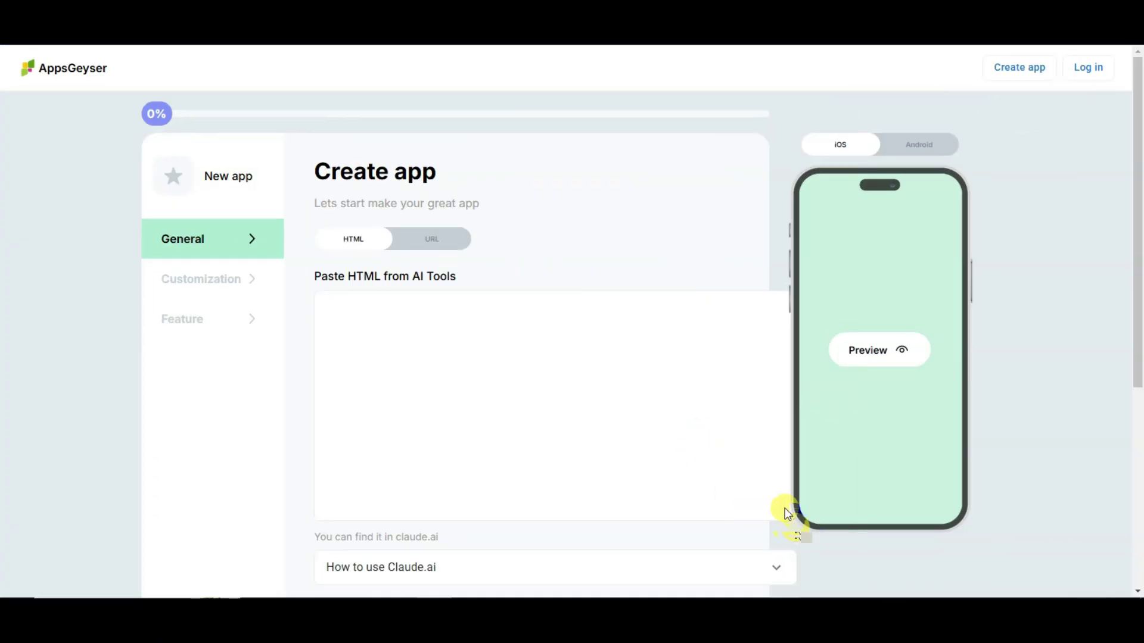
# Paste the HTML into the app form and check the preview on Android and iOS
pyautogui.rightClick(370, 316)
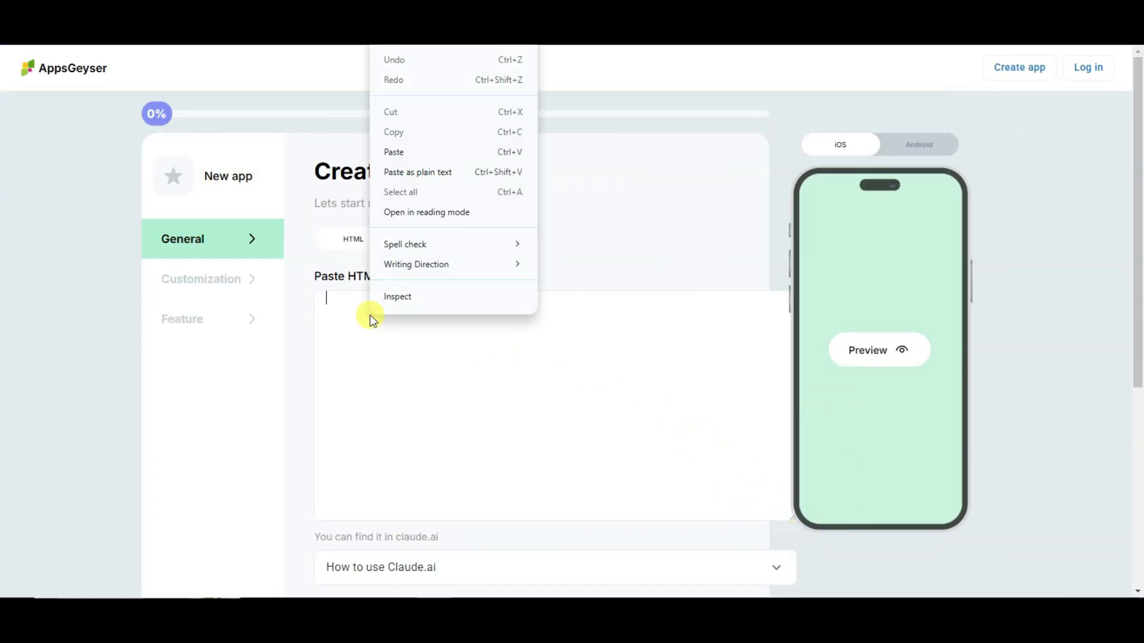
pyautogui.click(429, 153)
pyautogui.click(919, 146)
pyautogui.click(865, 298)
pyautogui.click(837, 145)
pyautogui.scroll(3, 435, 377)
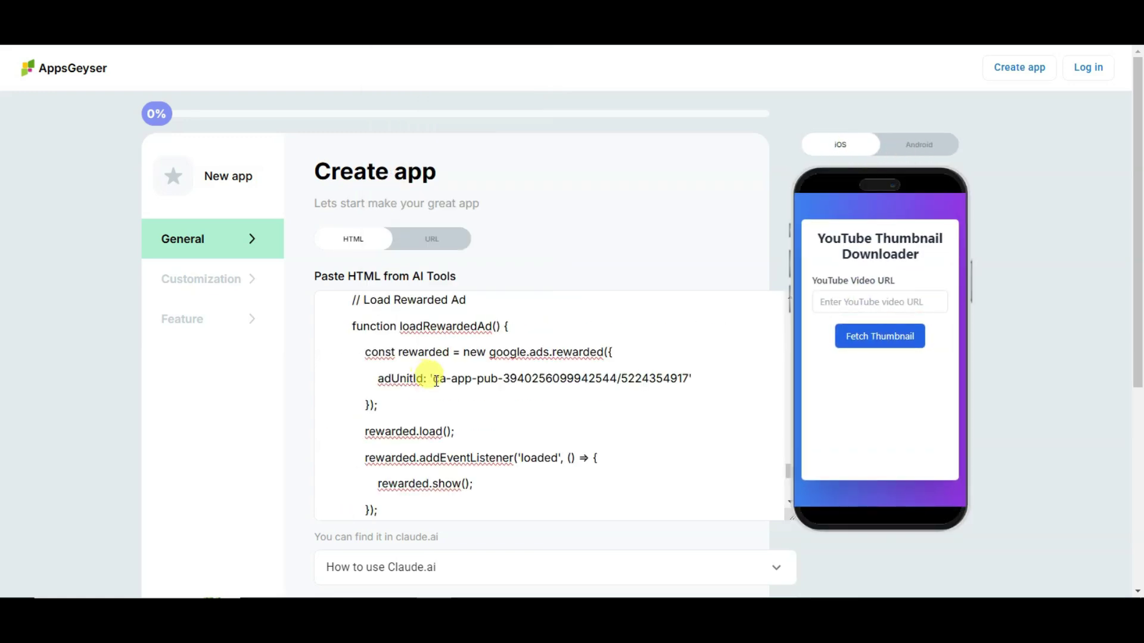
# Review the rewarded, interstitial and ad client IDs, then copy the AdMob App ID
pyautogui.moveTo(433, 379); pyautogui.dragTo(685, 380)
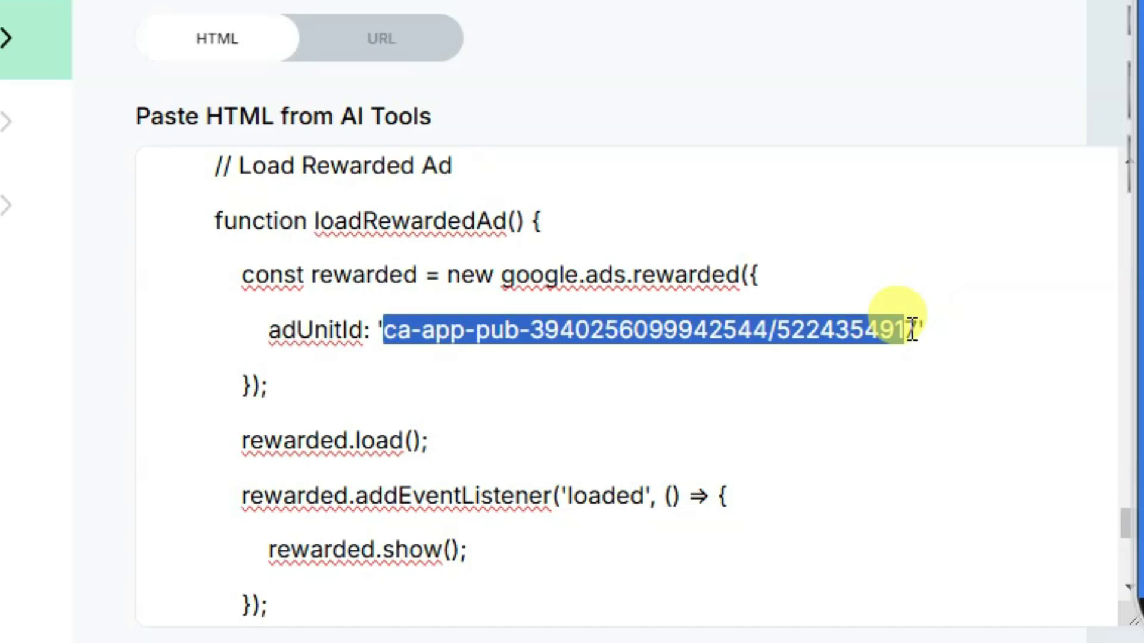
pyautogui.moveTo(918, 329); pyautogui.dragTo(383, 329)
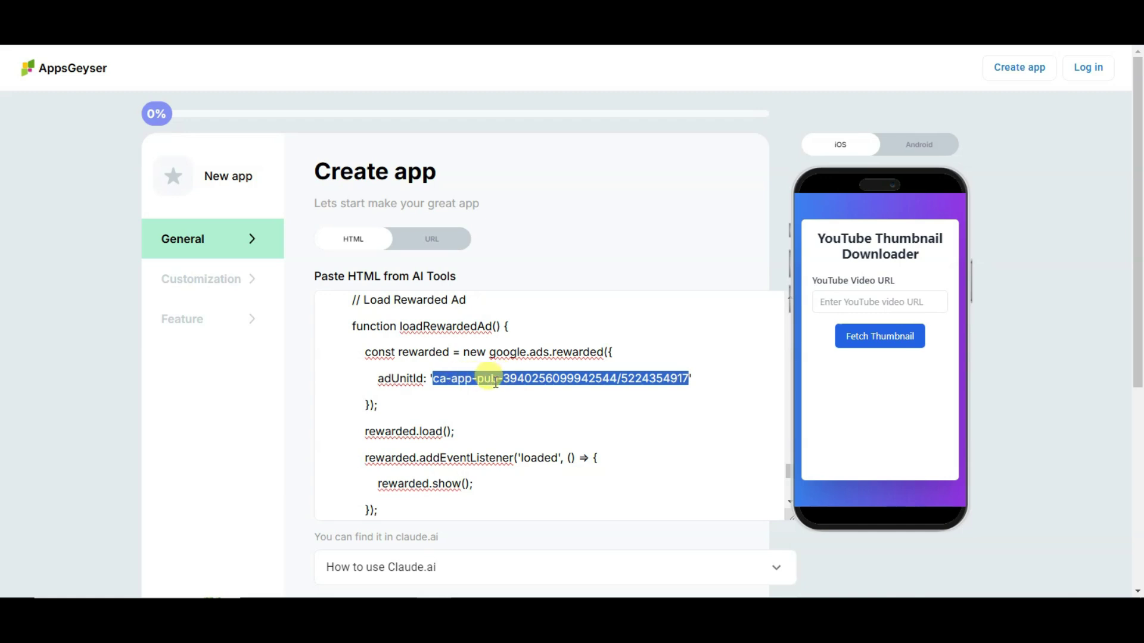
pyautogui.scroll(5, 495, 382)
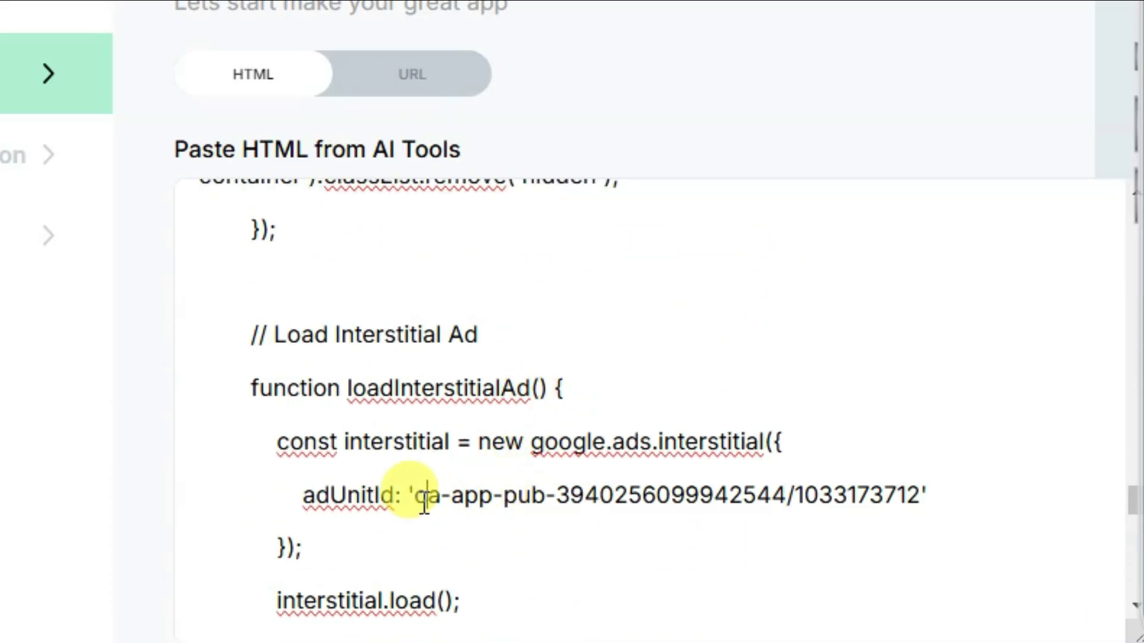
pyautogui.moveTo(424, 497); pyautogui.dragTo(885, 497)
pyautogui.click(659, 447)
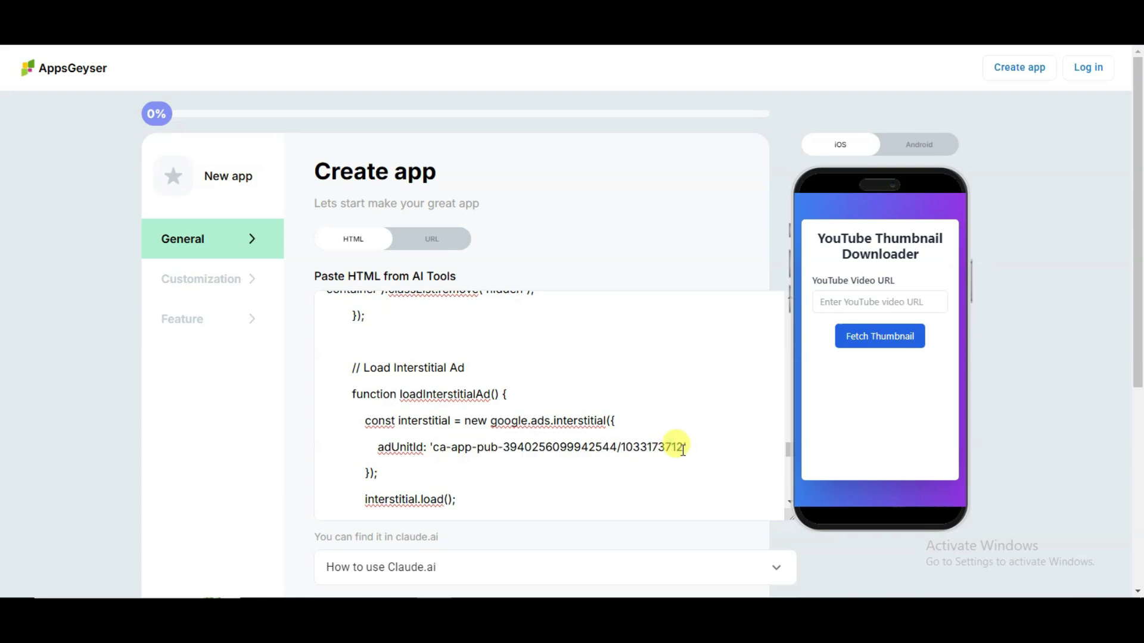
pyautogui.moveTo(680, 448); pyautogui.dragTo(524, 448)
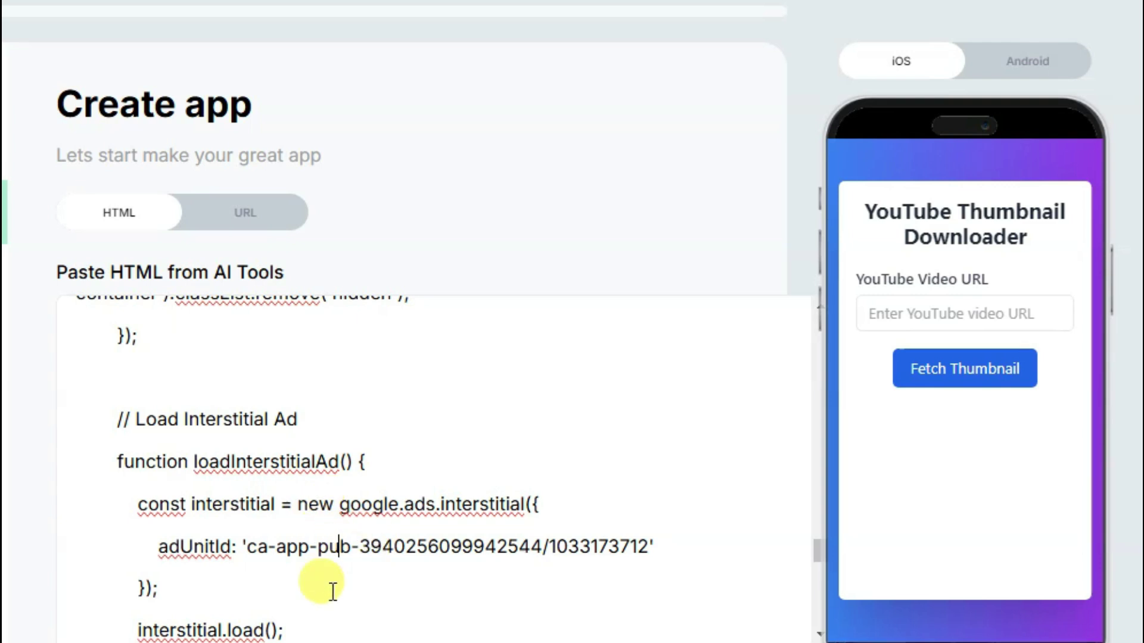
pyautogui.moveTo(247, 547); pyautogui.dragTo(648, 548)
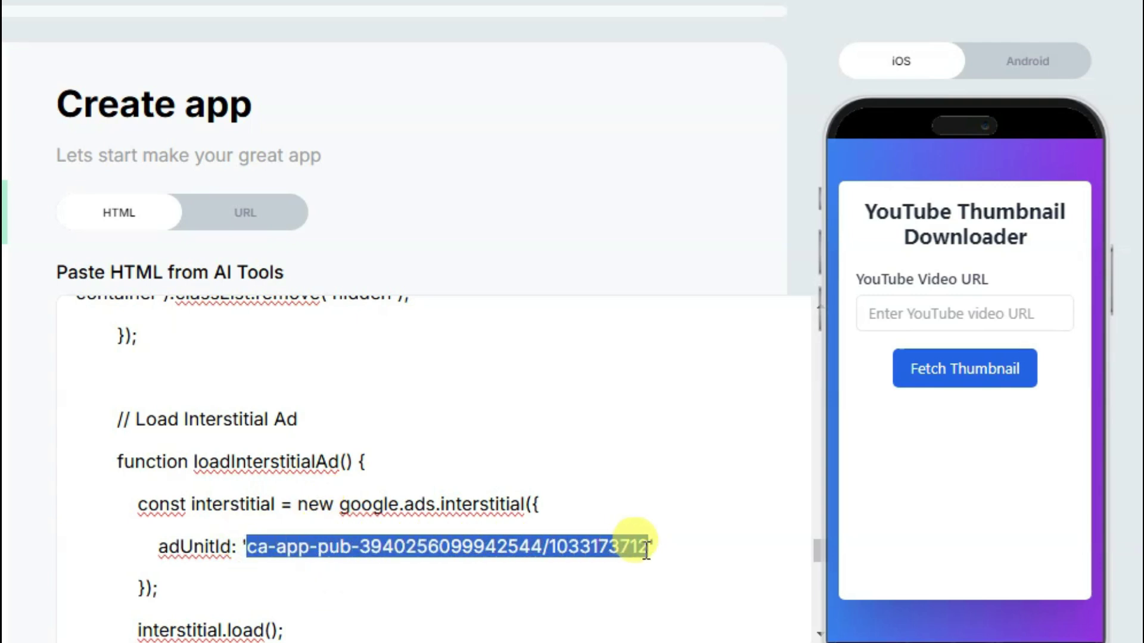
pyautogui.moveTo(577, 407); pyautogui.dragTo(736, 405)
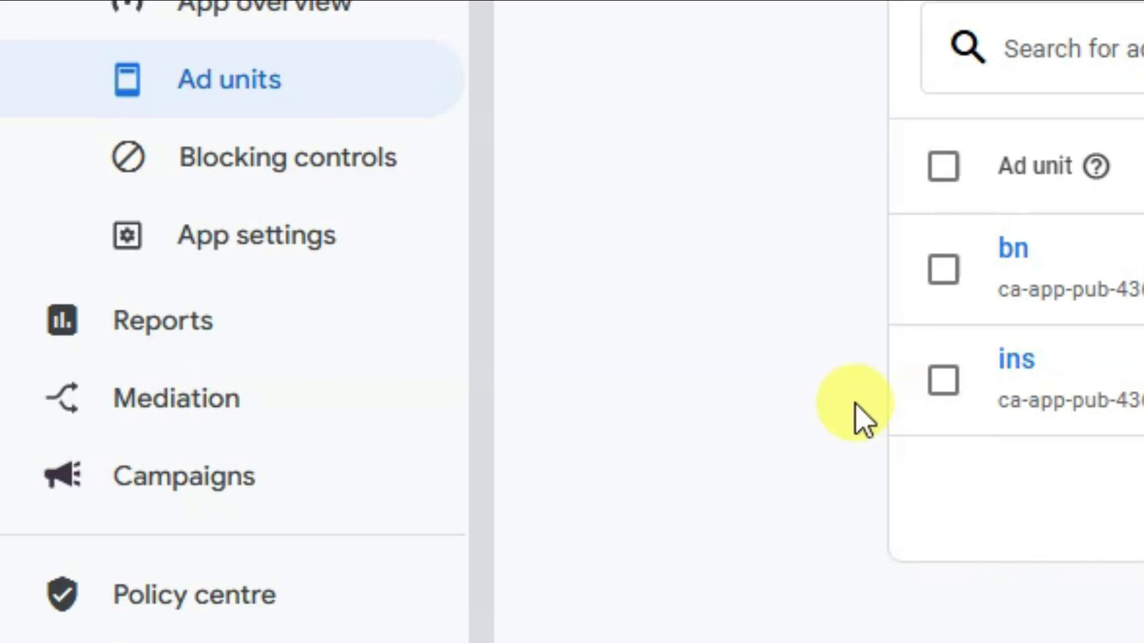
pyautogui.click(301, 250)
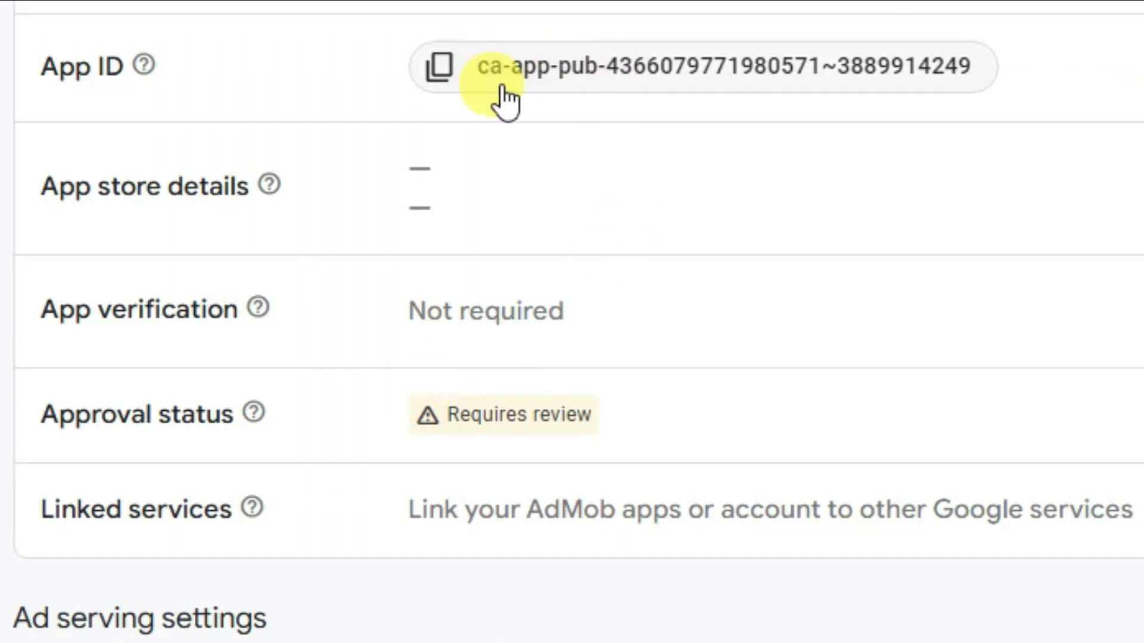
pyautogui.click(439, 66)
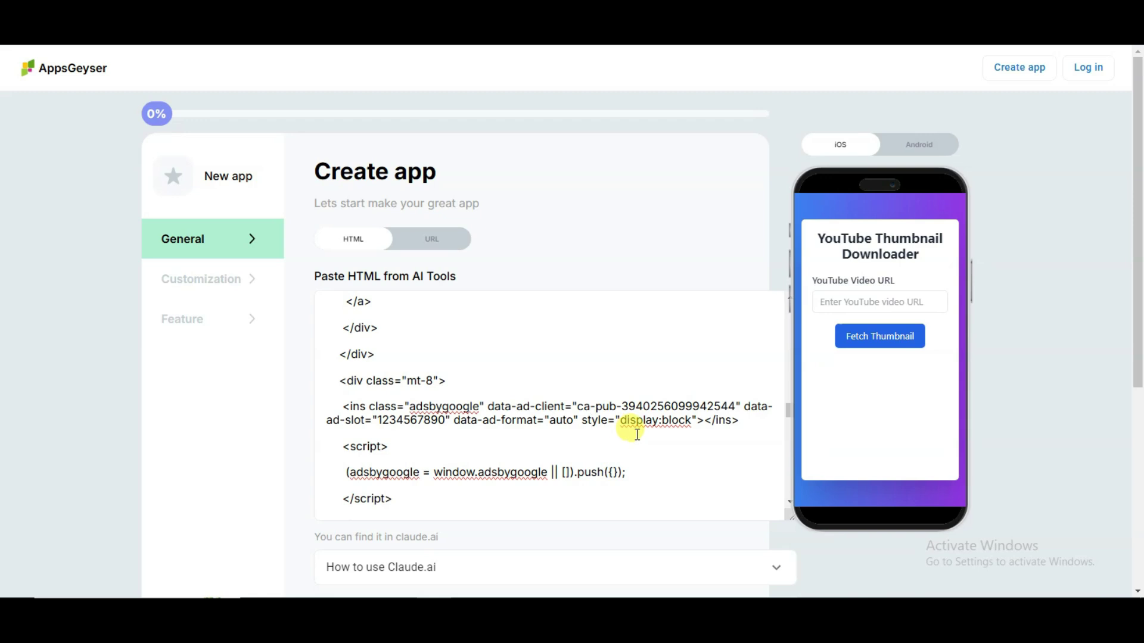
# Name the app 'Thumbnail Downloader', paste the contact e-mail, continue, and regenerate the icon
pyautogui.moveTo(578, 408); pyautogui.dragTo(733, 402)
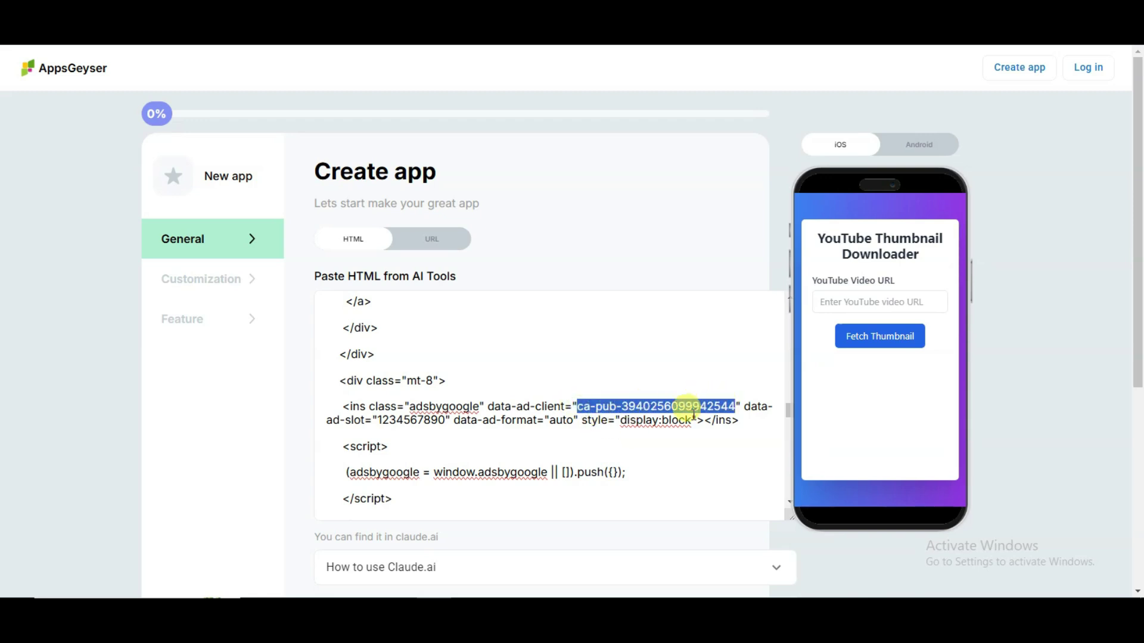
pyautogui.scroll(-5, 388, 332)
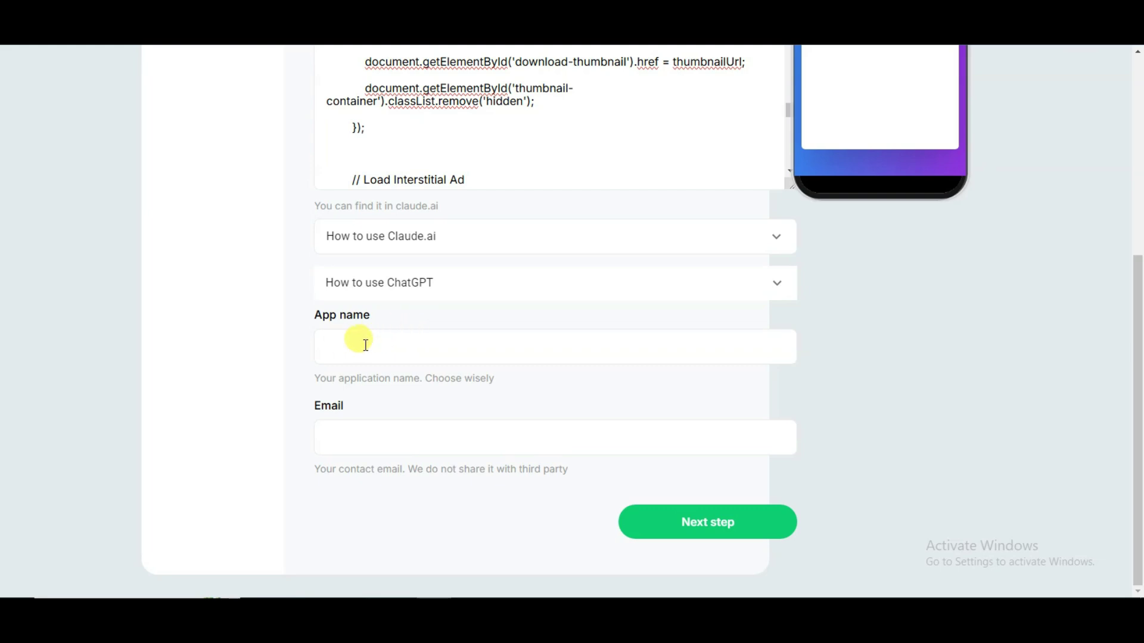
pyautogui.write('Thumbnail Downloader')
pyautogui.click(401, 434)
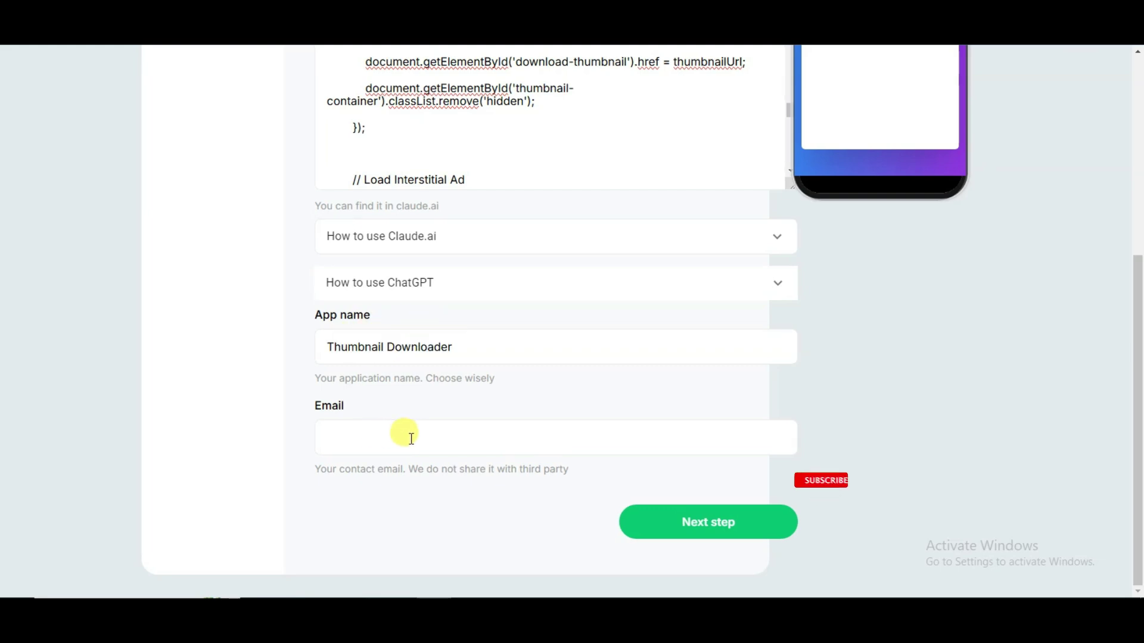
pyautogui.moveTo(310, 474); pyautogui.dragTo(370, 477)
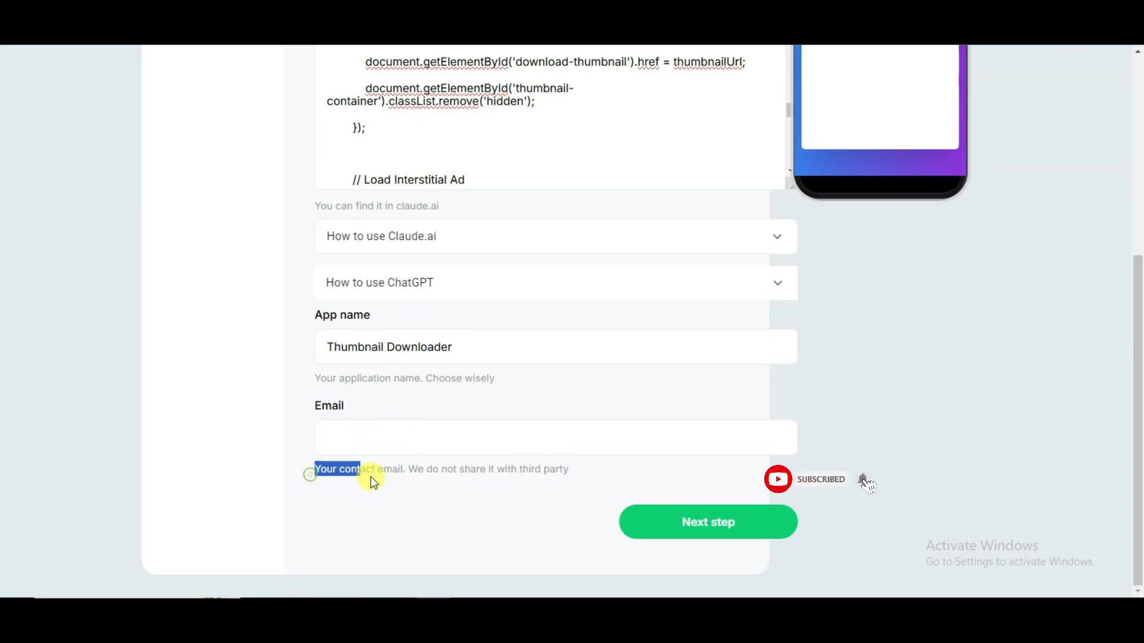
pyautogui.hotkey('ctrl', 'v')
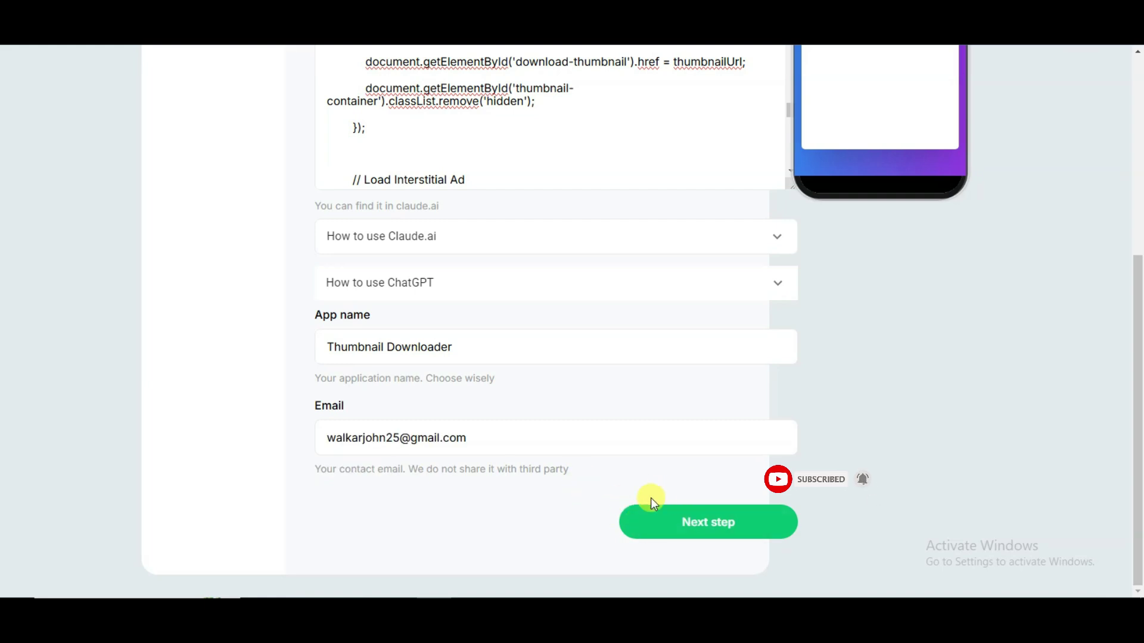
pyautogui.click(716, 530)
pyautogui.click(549, 284)
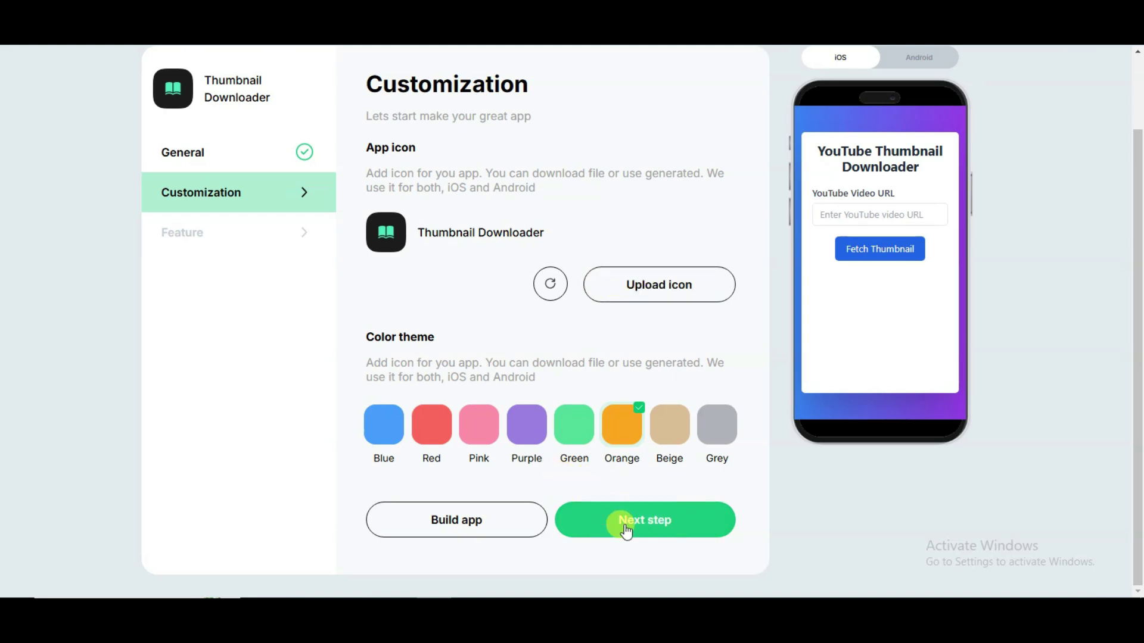
# Continue past Customization to the Feature step and click Download
pyautogui.click(648, 531)
pyautogui.click(658, 518)
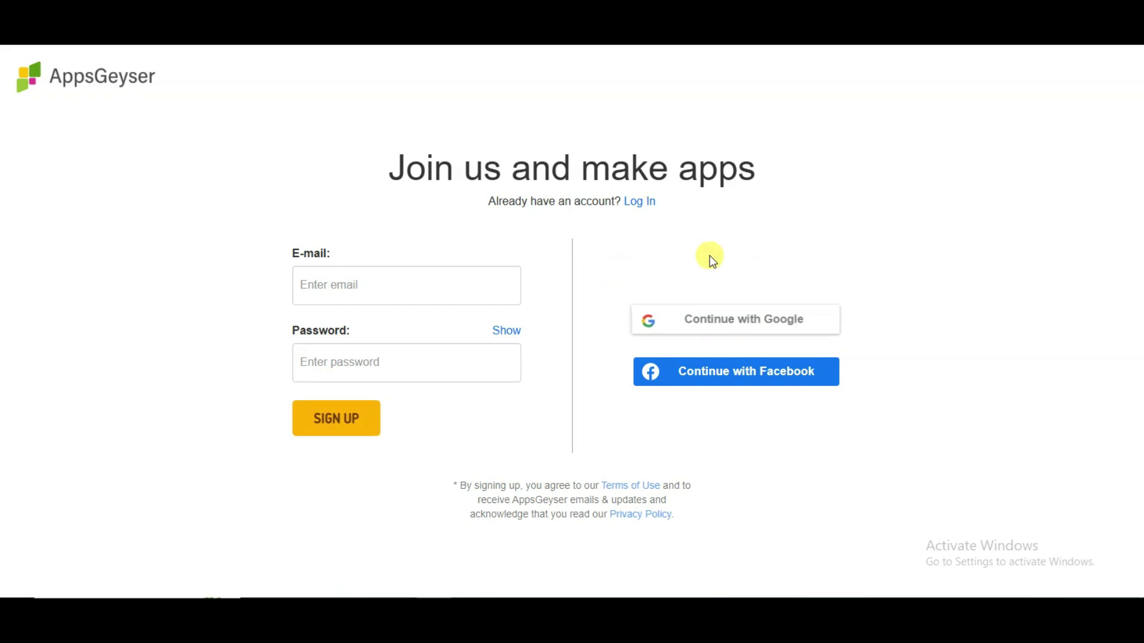
# Sign in and build the test APK for Thumbnail Downloader from the dashboard
pyautogui.click(706, 387)
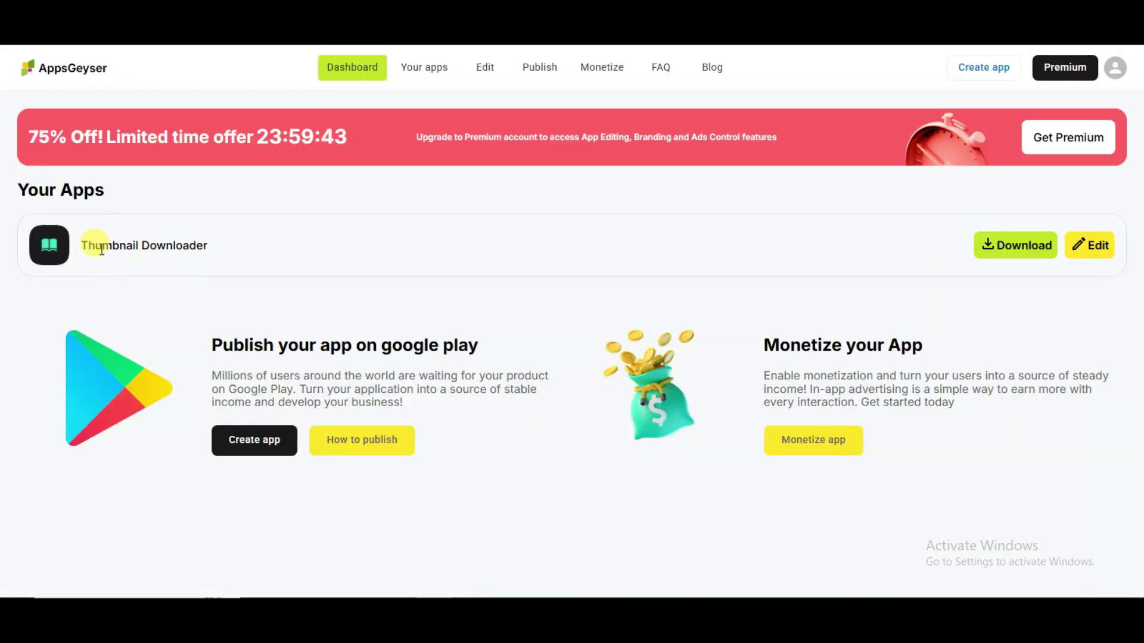
pyautogui.moveTo(87, 246); pyautogui.dragTo(225, 251)
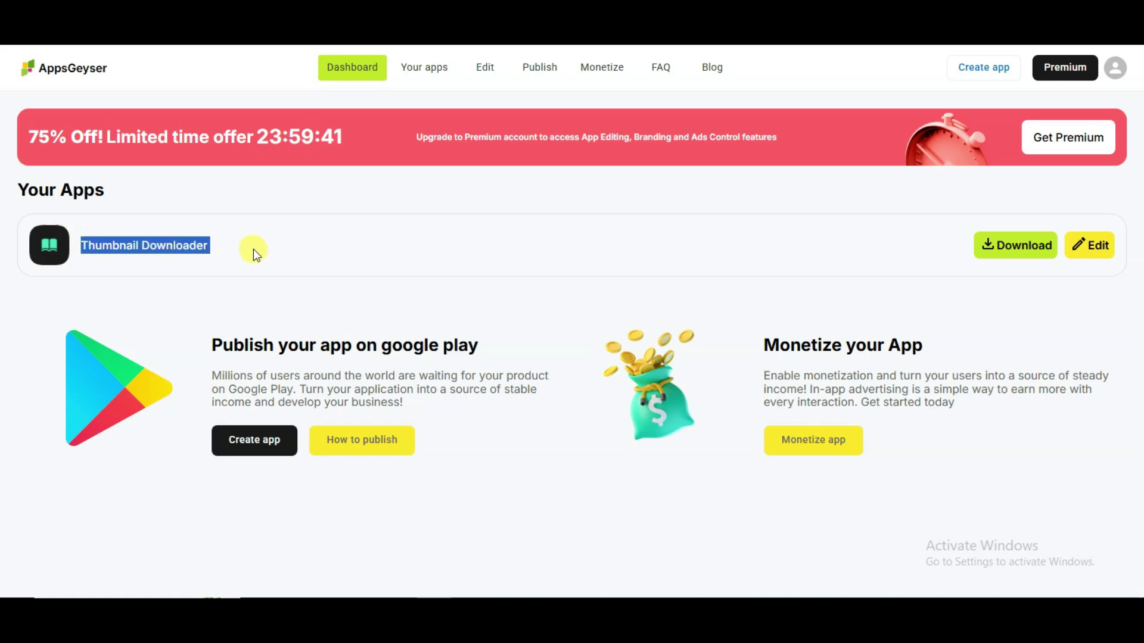
pyautogui.click(401, 265)
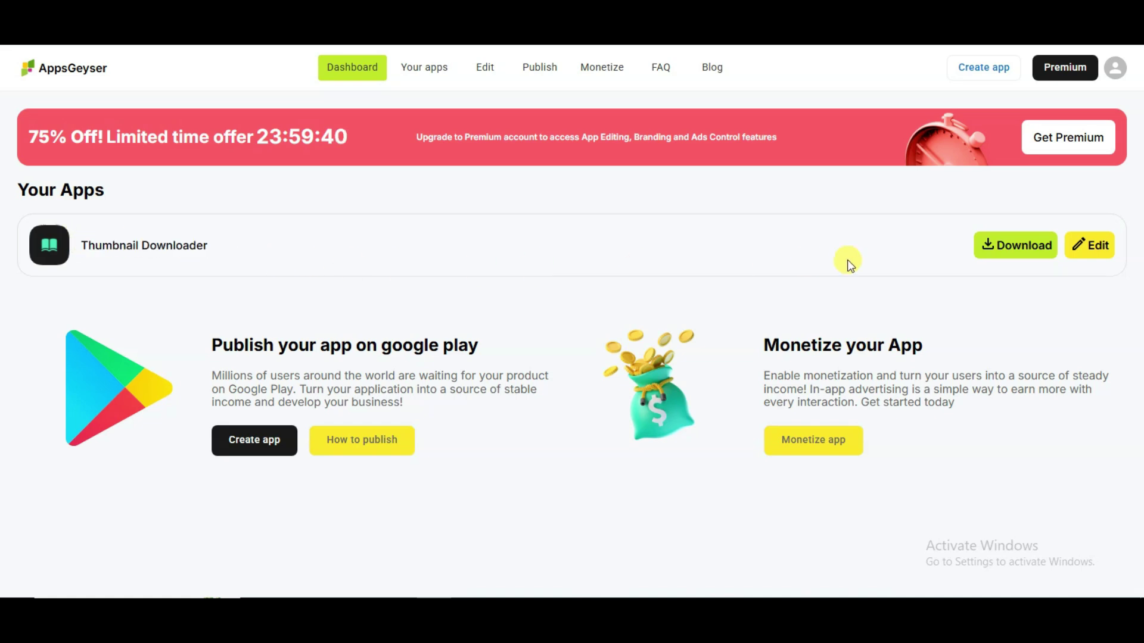
pyautogui.click(1007, 258)
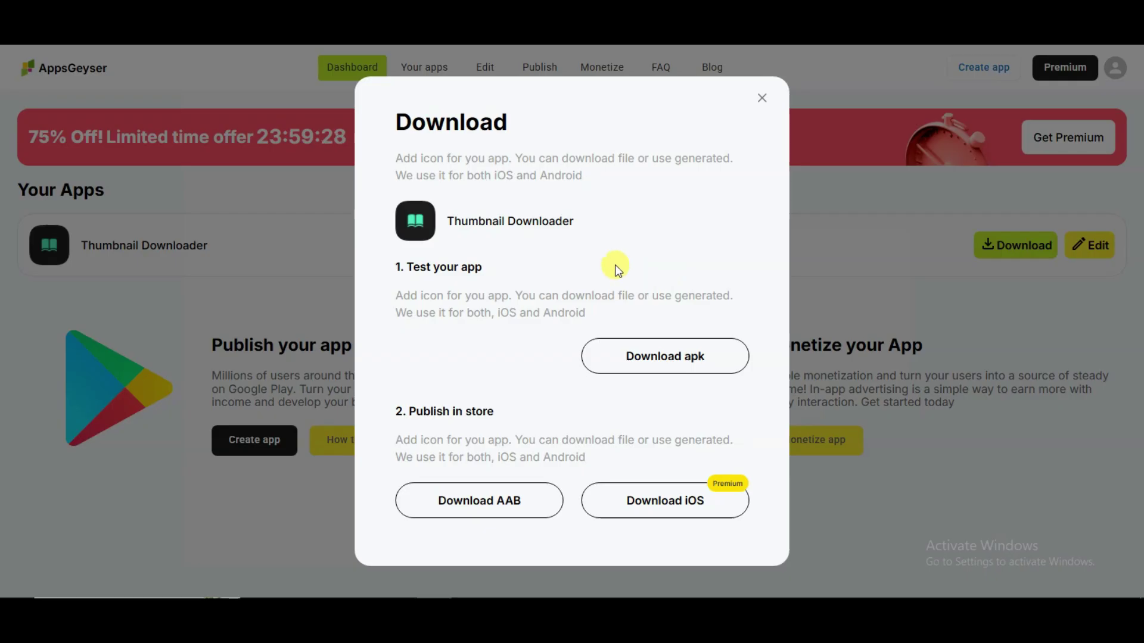
pyautogui.click(648, 358)
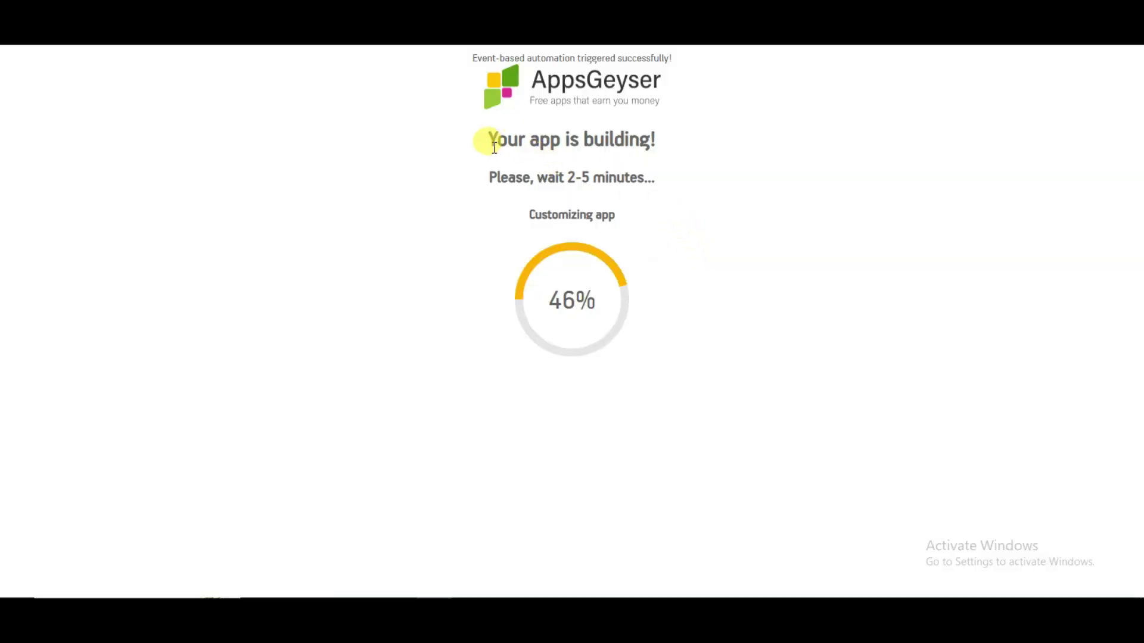
pyautogui.moveTo(482, 148); pyautogui.dragTo(572, 153)
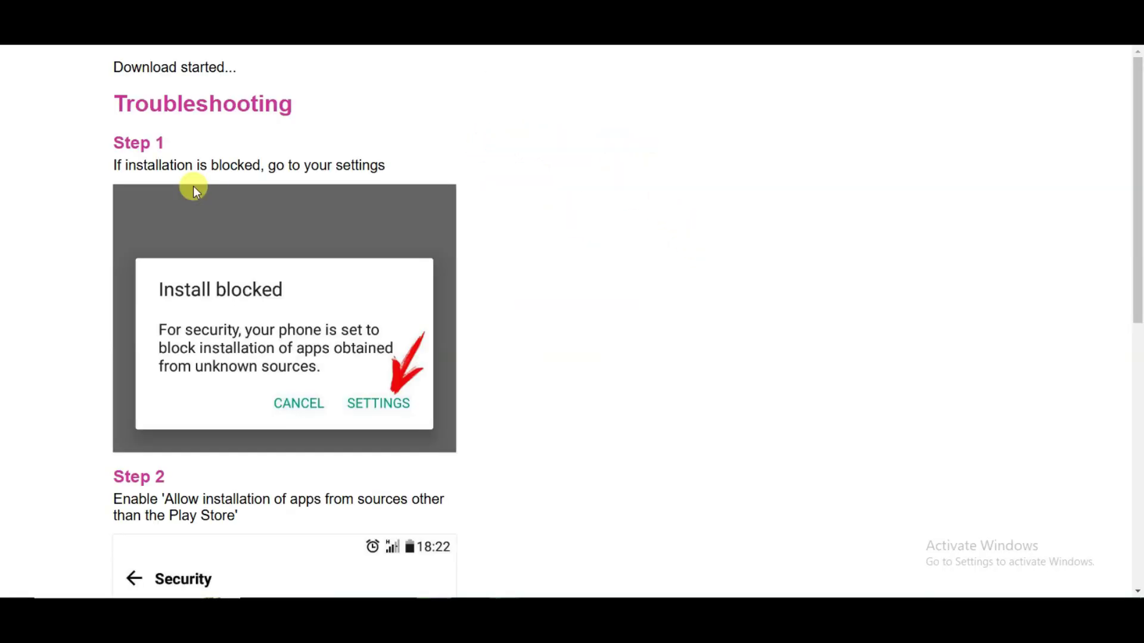
pyautogui.moveTo(141, 170); pyautogui.dragTo(172, 167)
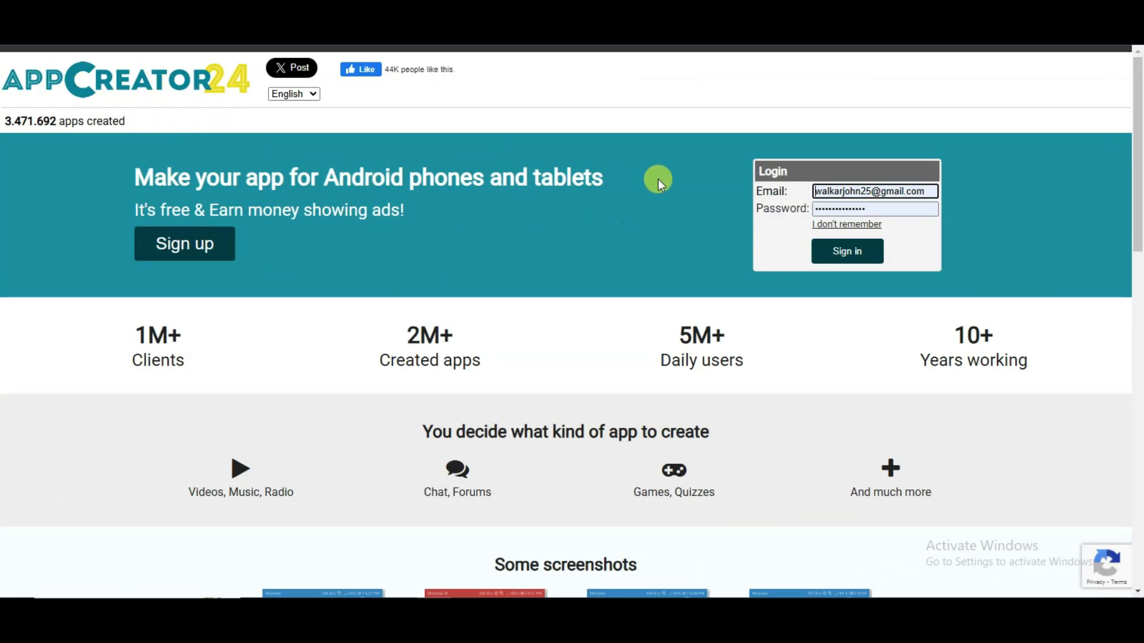
# Sign in to AppCreator24, start a new app, and set its primary language to English
pyautogui.click(845, 251)
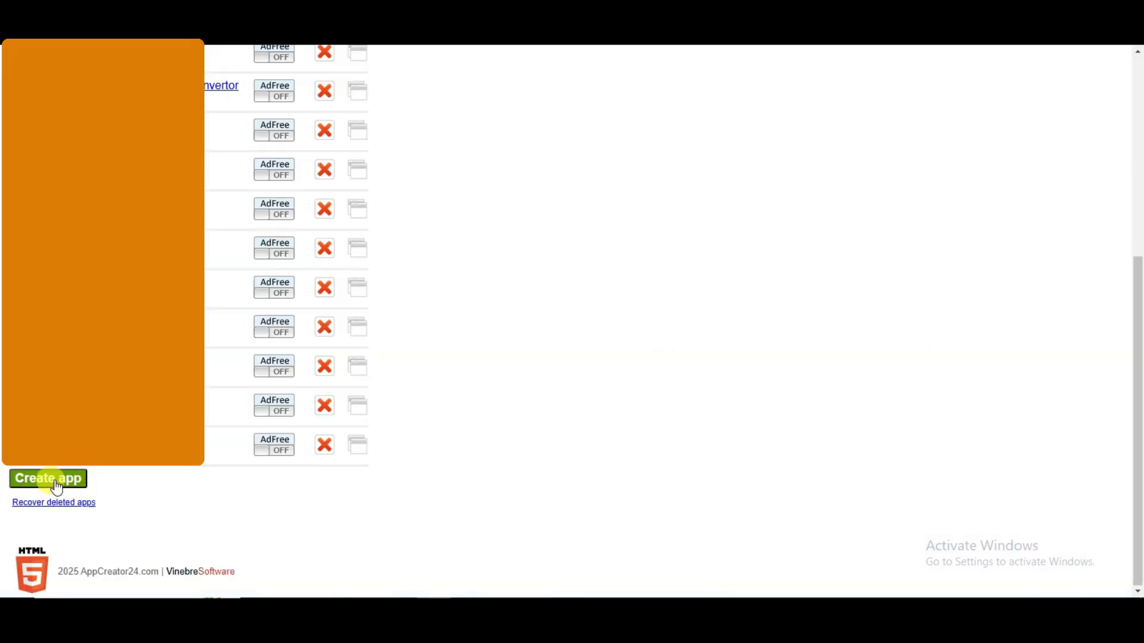
pyautogui.click(57, 484)
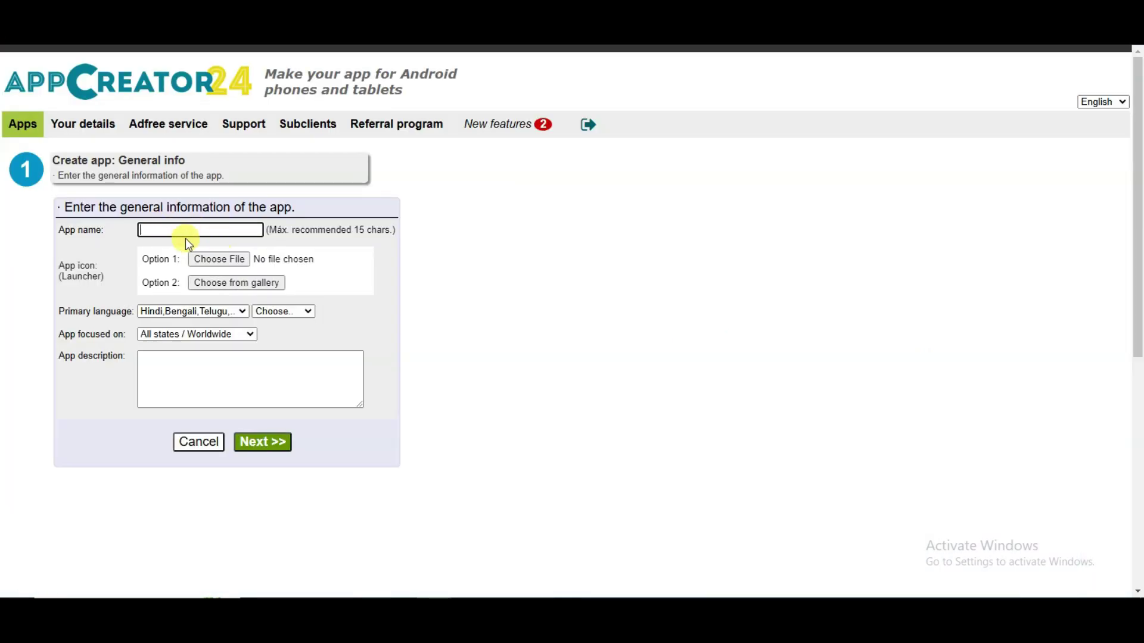
pyautogui.click(236, 282)
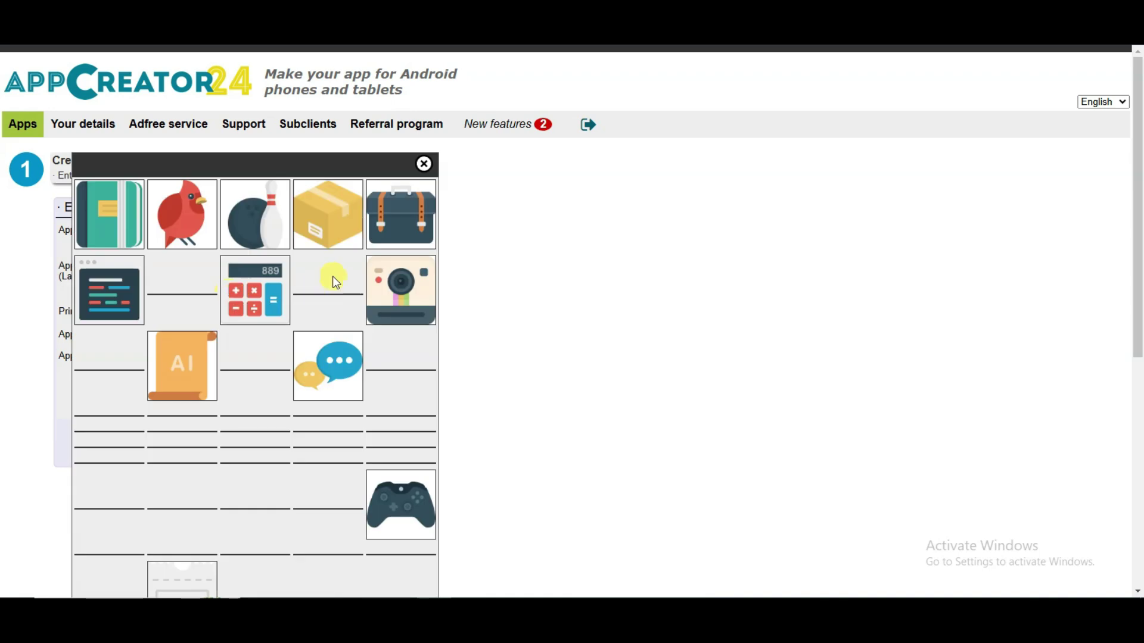
pyautogui.click(423, 164)
pyautogui.click(235, 311)
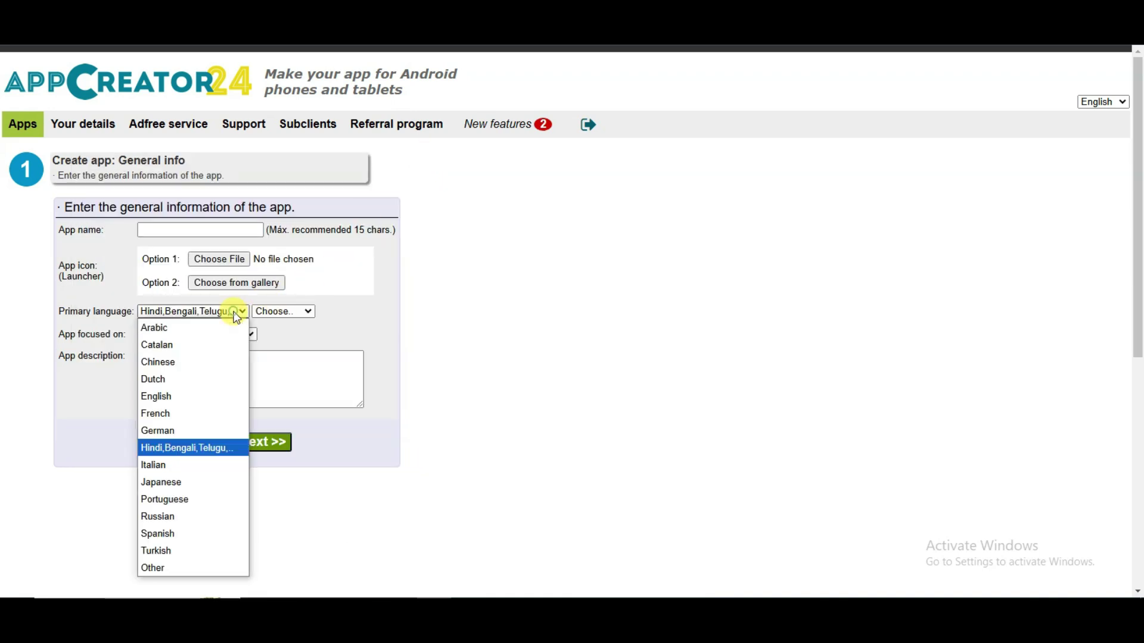
pyautogui.click(192, 394)
pyautogui.click(197, 370)
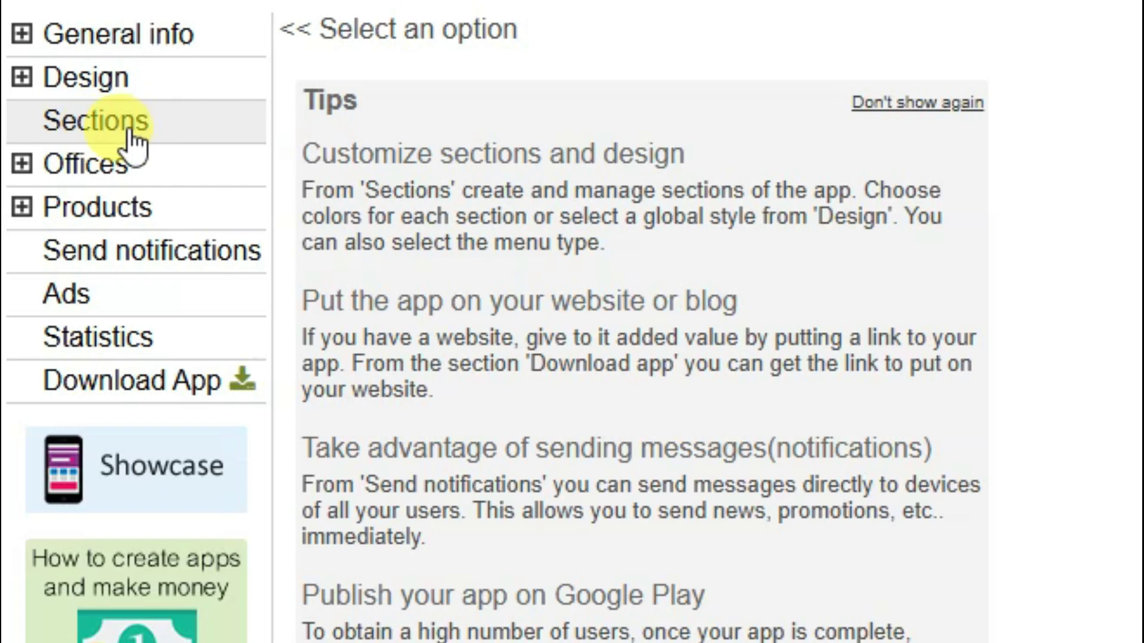
# Create a direct-code HTML section titled 'yt thumbnail downloader' and delete its default HTML
pyautogui.click(132, 140)
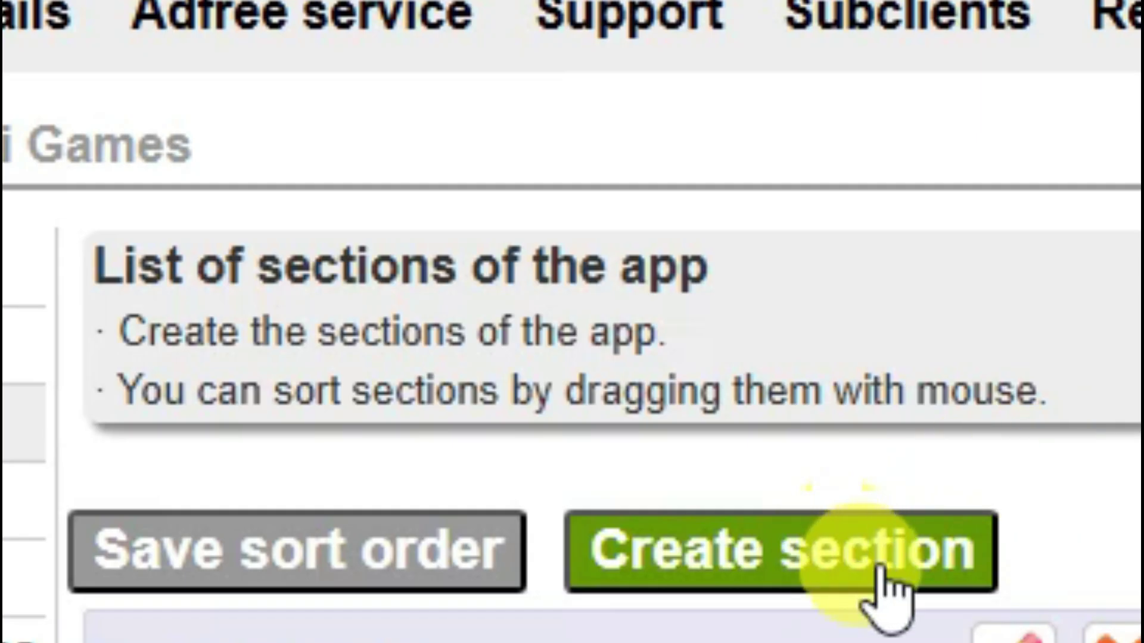
pyautogui.click(774, 569)
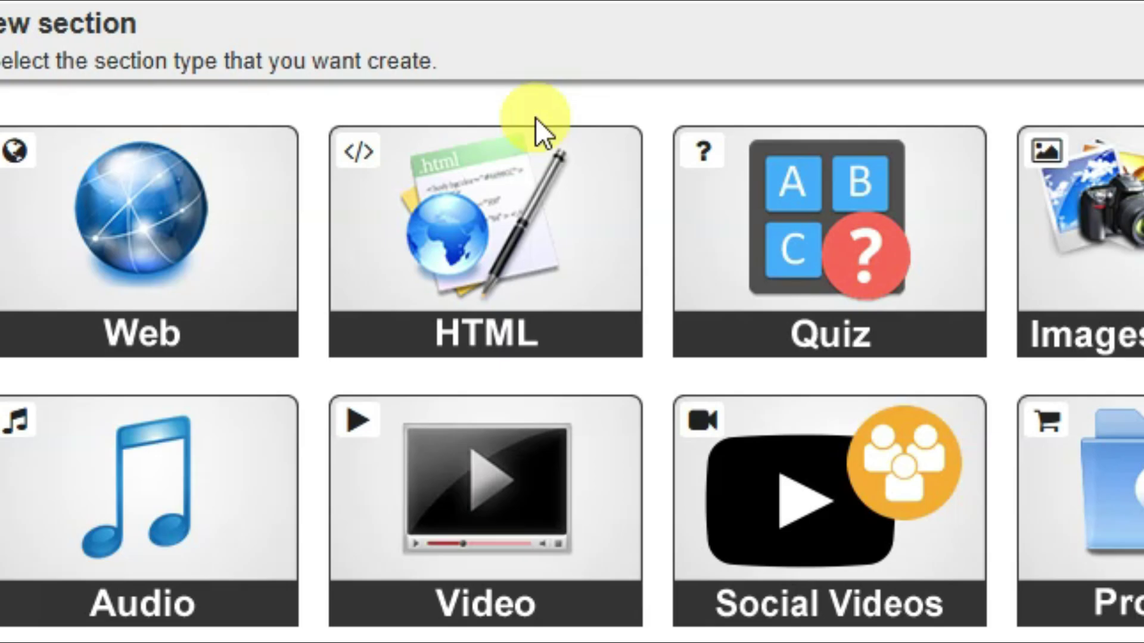
pyautogui.click(536, 289)
pyautogui.click(364, 156)
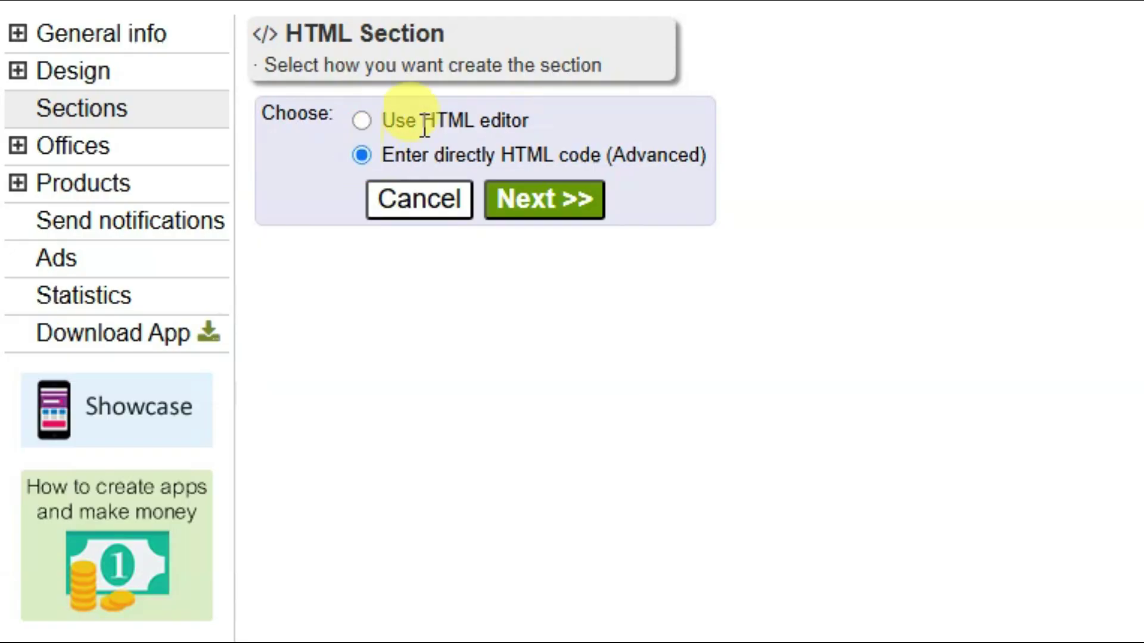
pyautogui.click(557, 211)
pyautogui.click(178, 87)
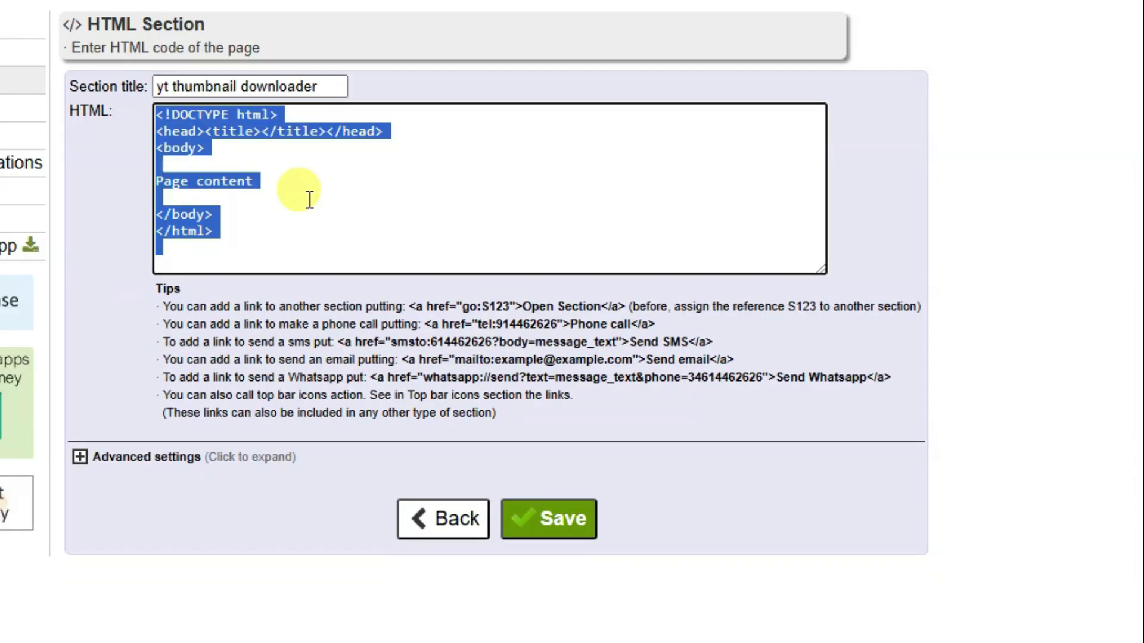
pyautogui.press('BackSpace')
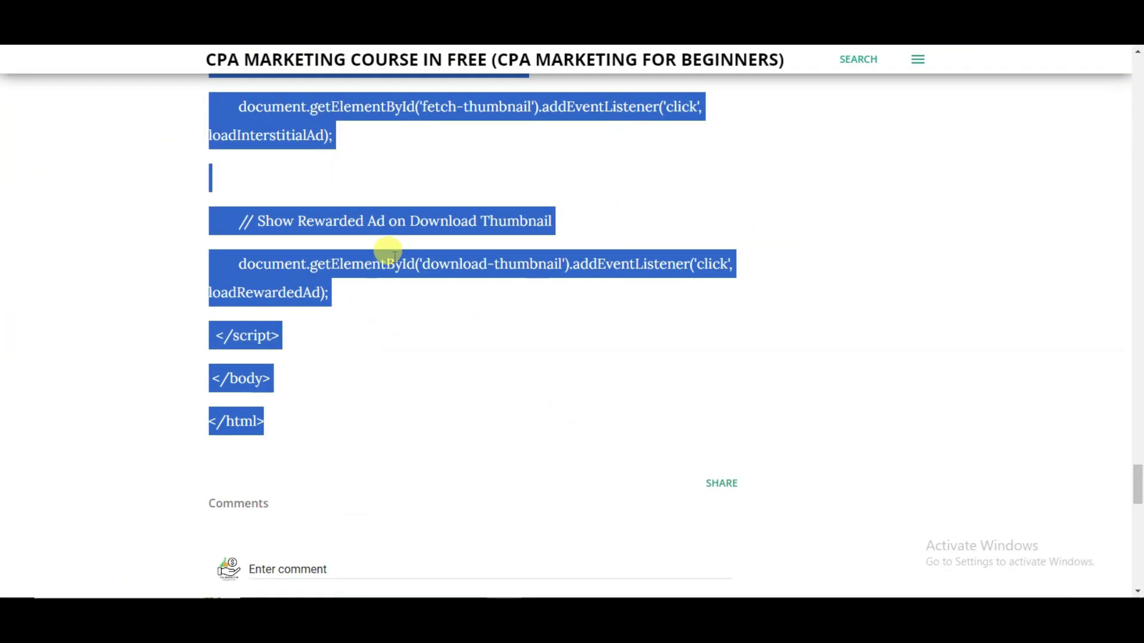
# Copy the downloader code from the blog, paste it into the HTML box, and save
pyautogui.scroll(6, 395, 256)
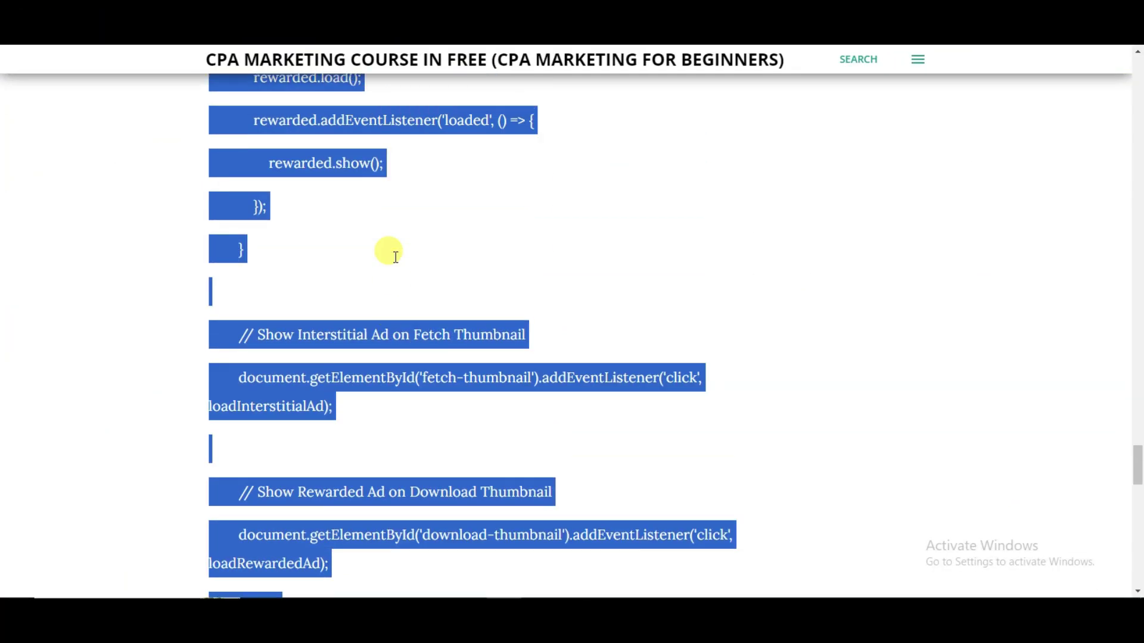
pyautogui.rightClick(363, 216)
pyautogui.click(394, 225)
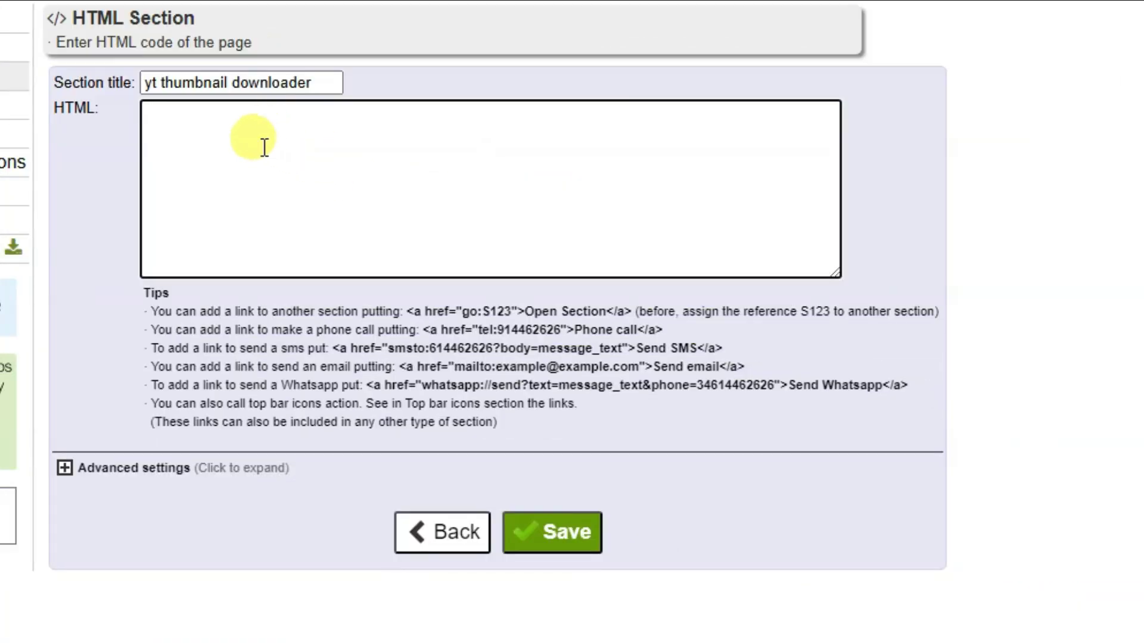
pyautogui.rightClick(265, 148)
pyautogui.click(300, 410)
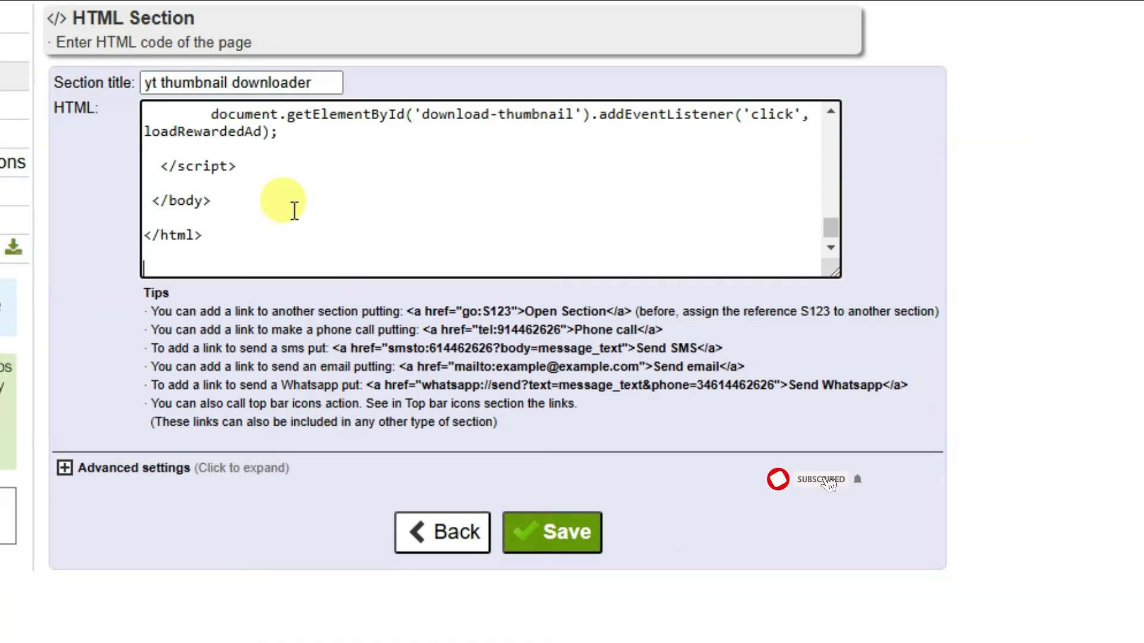
pyautogui.click(660, 519)
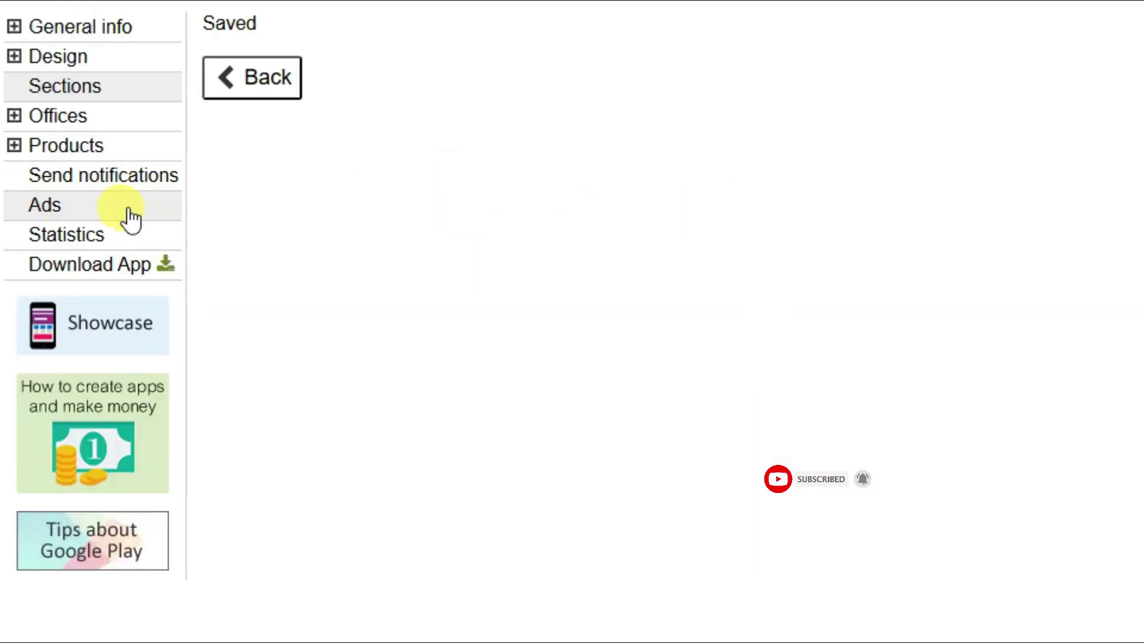
# Review the Ads page's UnityAds Banner_Android, Interstitial_Android and Rewarded_Android placements
pyautogui.click(59, 210)
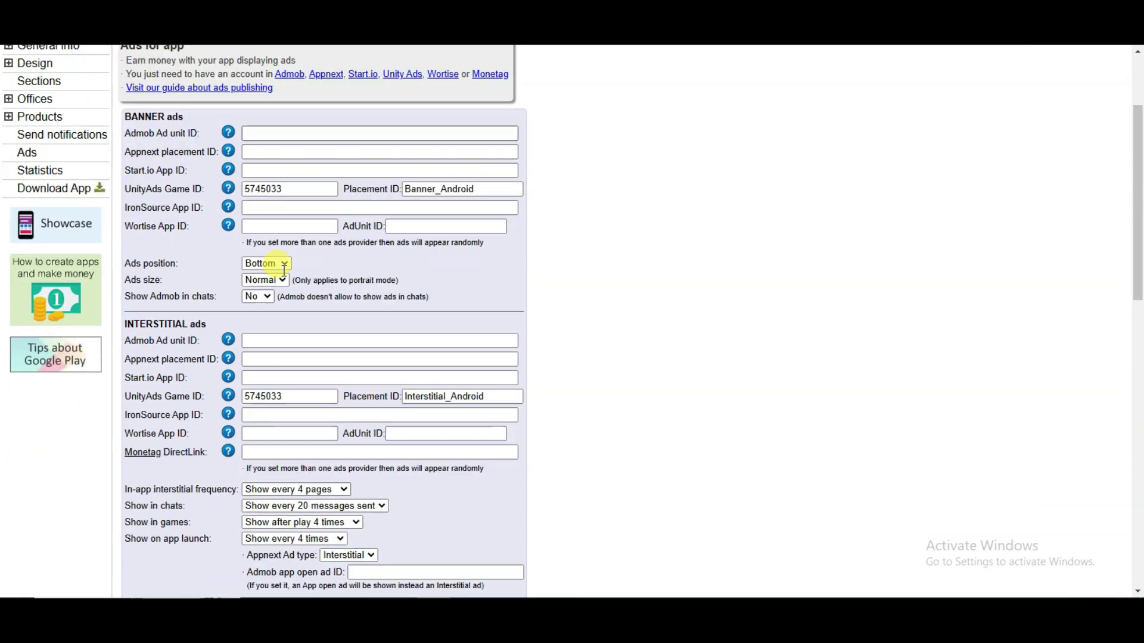
pyautogui.scroll(-1, 263, 309)
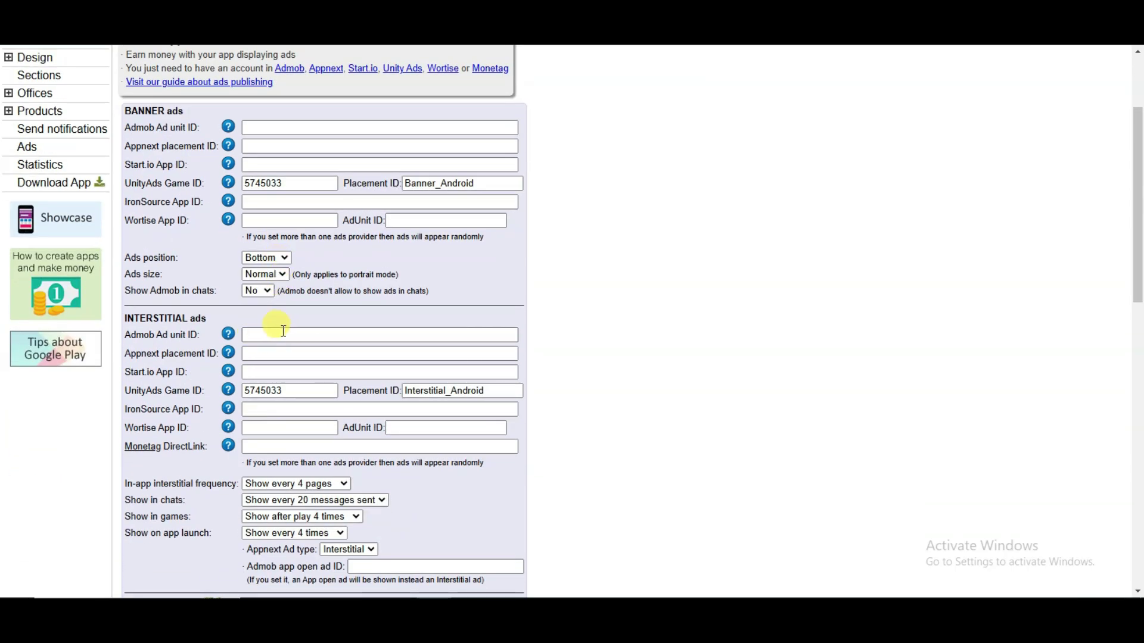
pyautogui.scroll(-5, 280, 298)
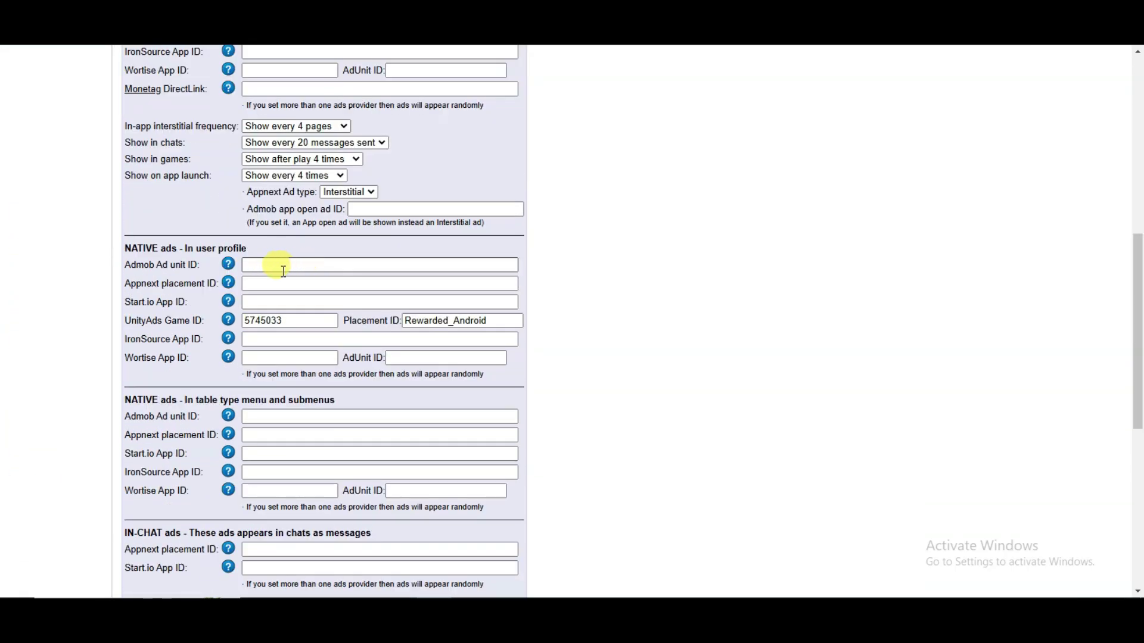
pyautogui.scroll(-6, 297, 271)
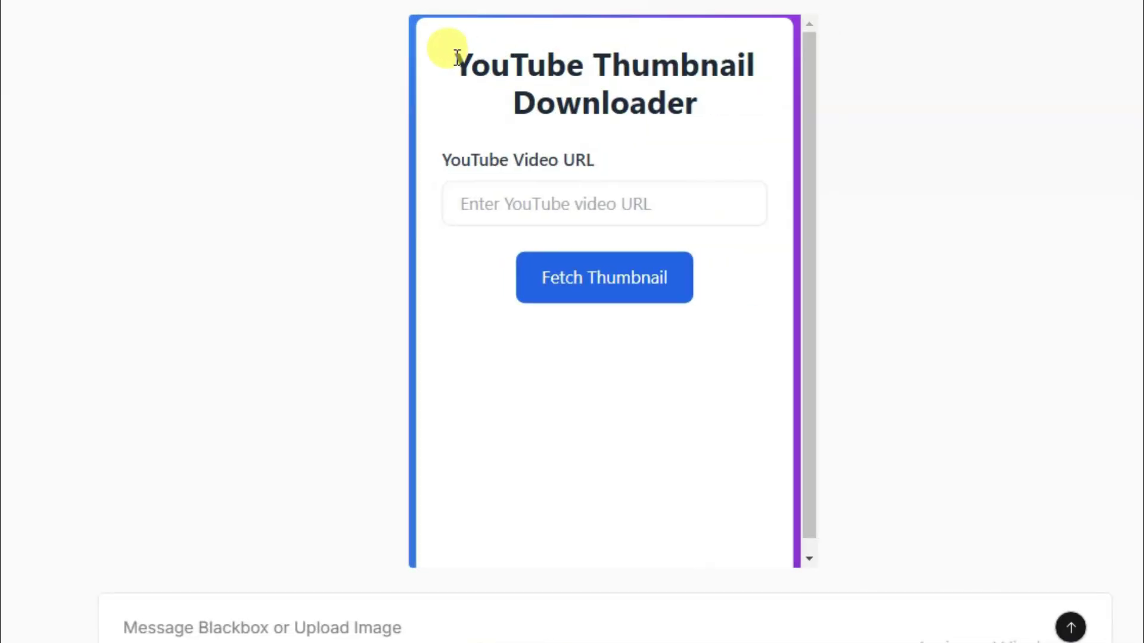
# Copy the link address of the Bollywood Sangeet Night video thumbnail on YouTube
pyautogui.moveTo(444, 51); pyautogui.dragTo(613, 76)
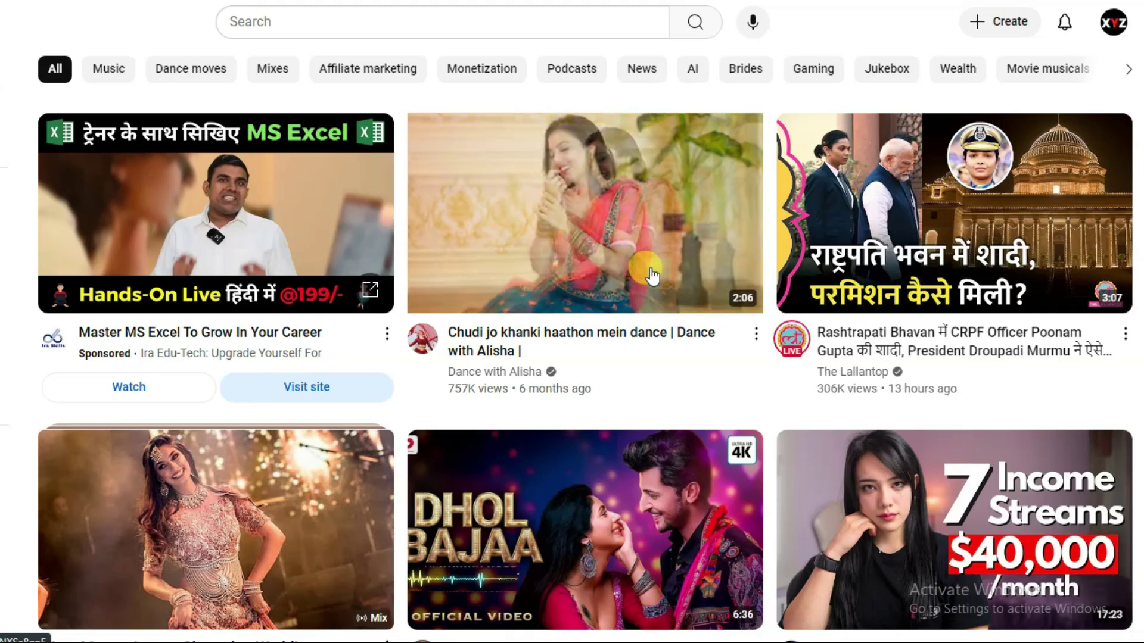
pyautogui.scroll(-5, 485, 393)
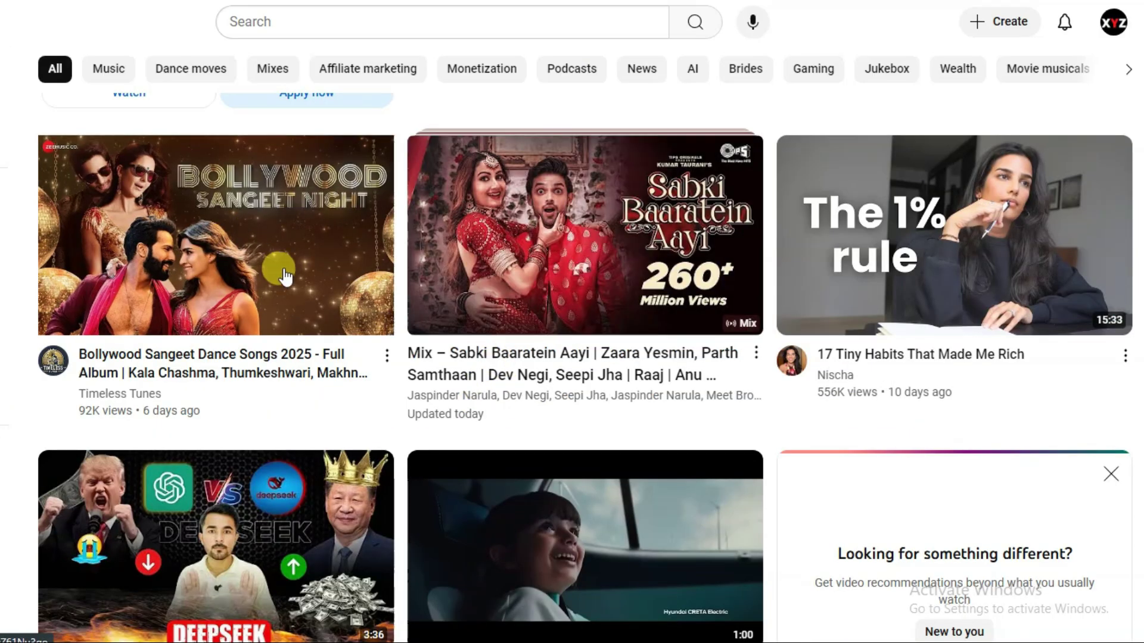
pyautogui.rightClick(281, 248)
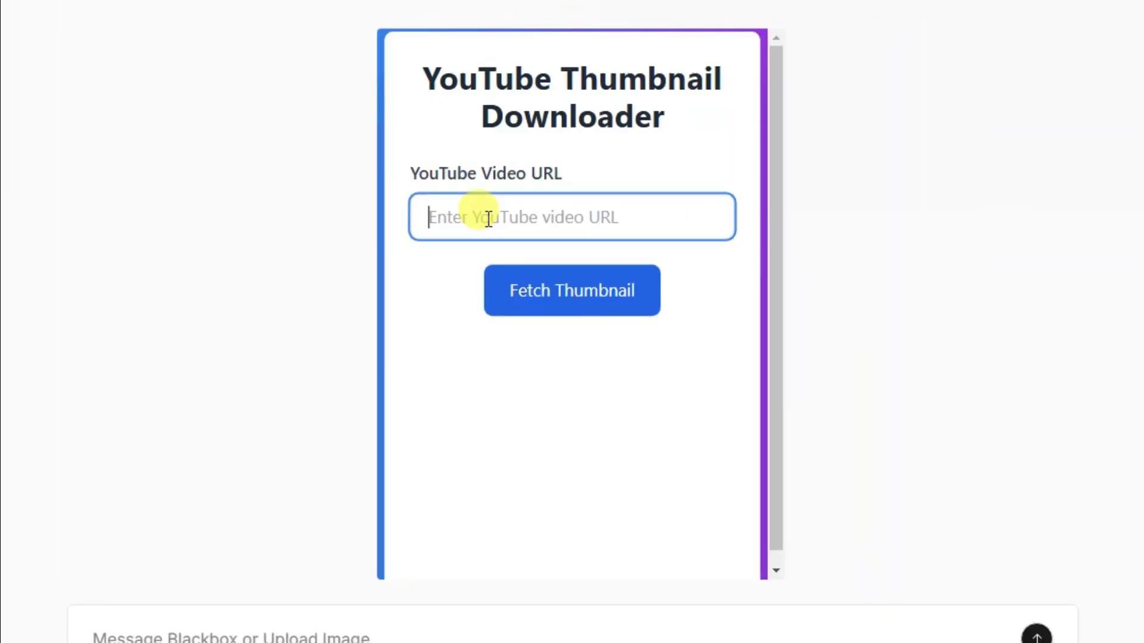
# Paste the Bollywood video link into the YouTube Video URL field and fetch its thumbnail
pyautogui.rightClick(487, 225)
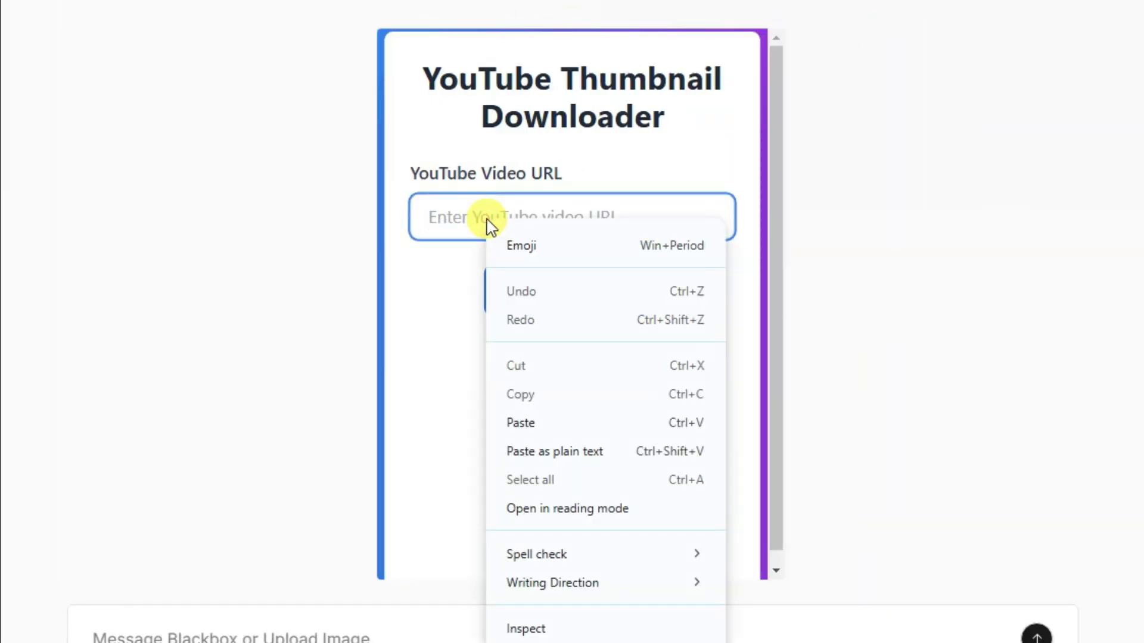
pyautogui.click(520, 424)
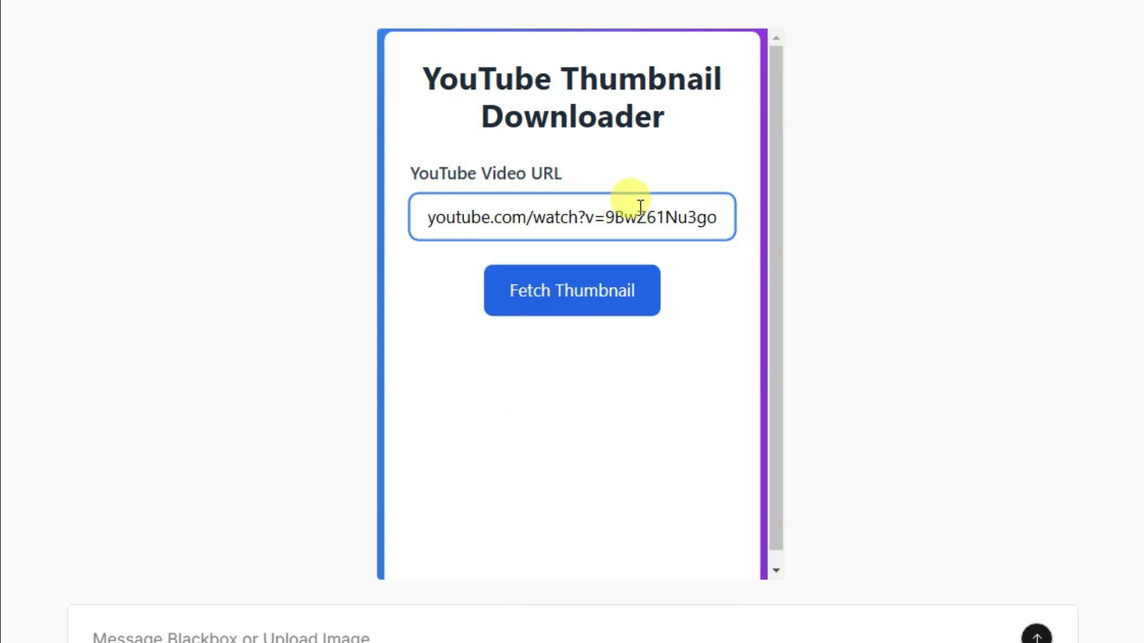
pyautogui.click(579, 301)
pyautogui.scroll(-3, 712, 314)
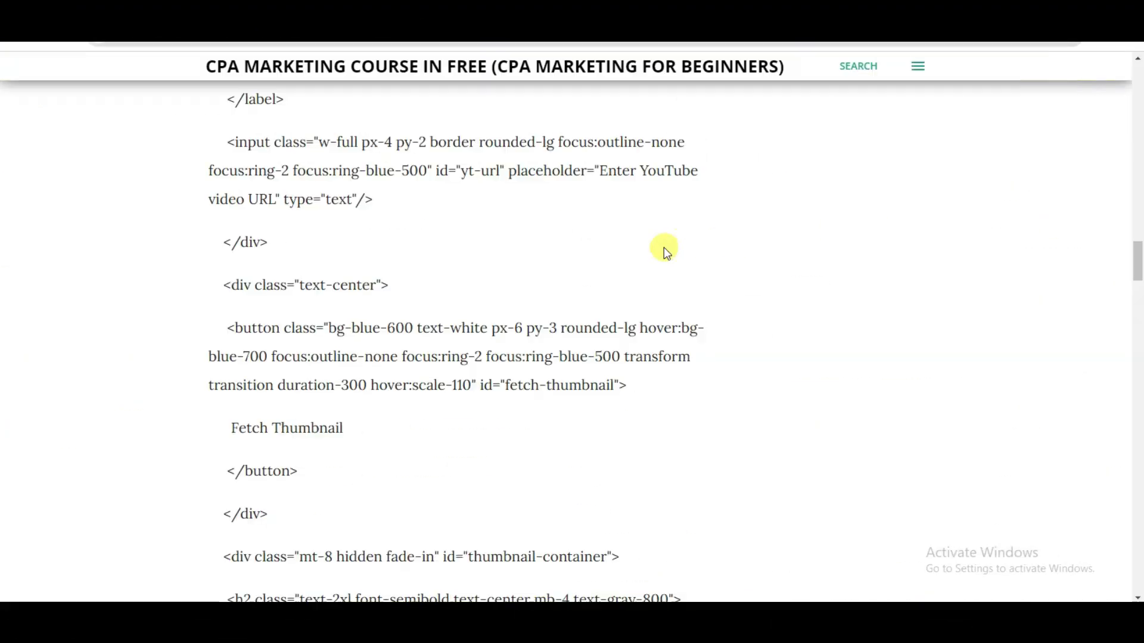
pyautogui.scroll(10, 653, 269)
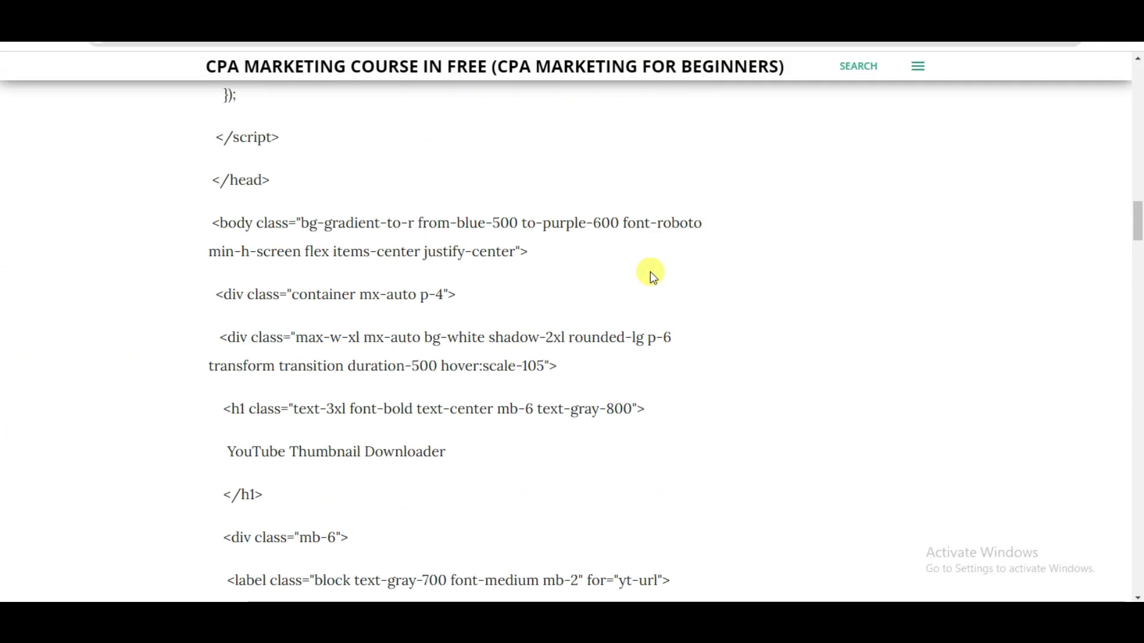
# Open the 'Html code for Note taking application' post from the blog menu and scroll its code
pyautogui.scroll(10, 651, 275)
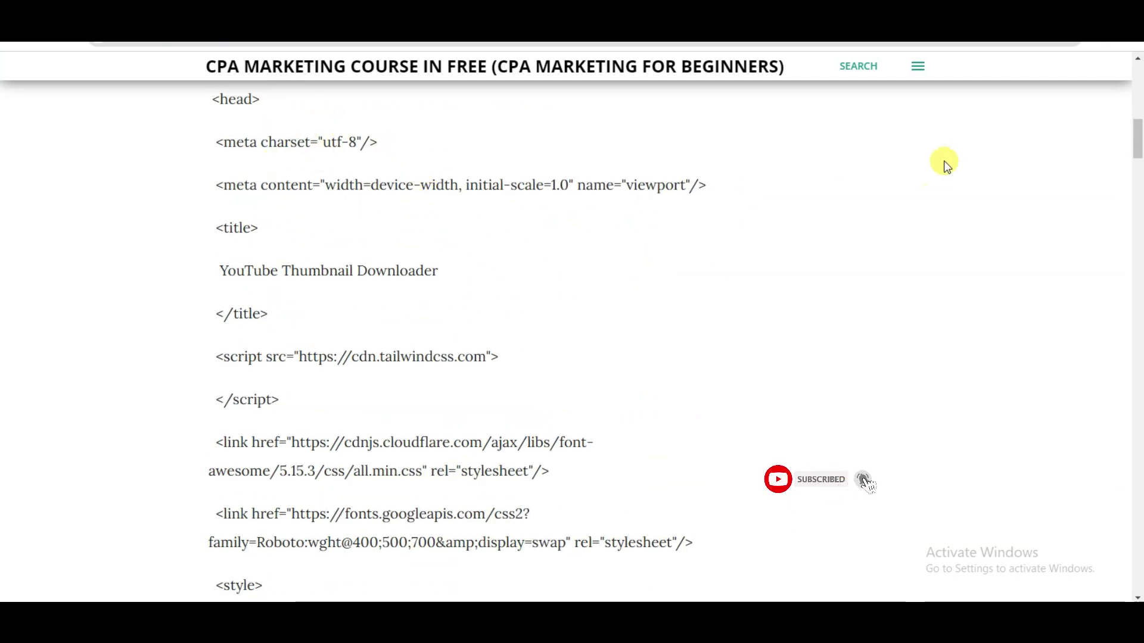
pyautogui.click(920, 68)
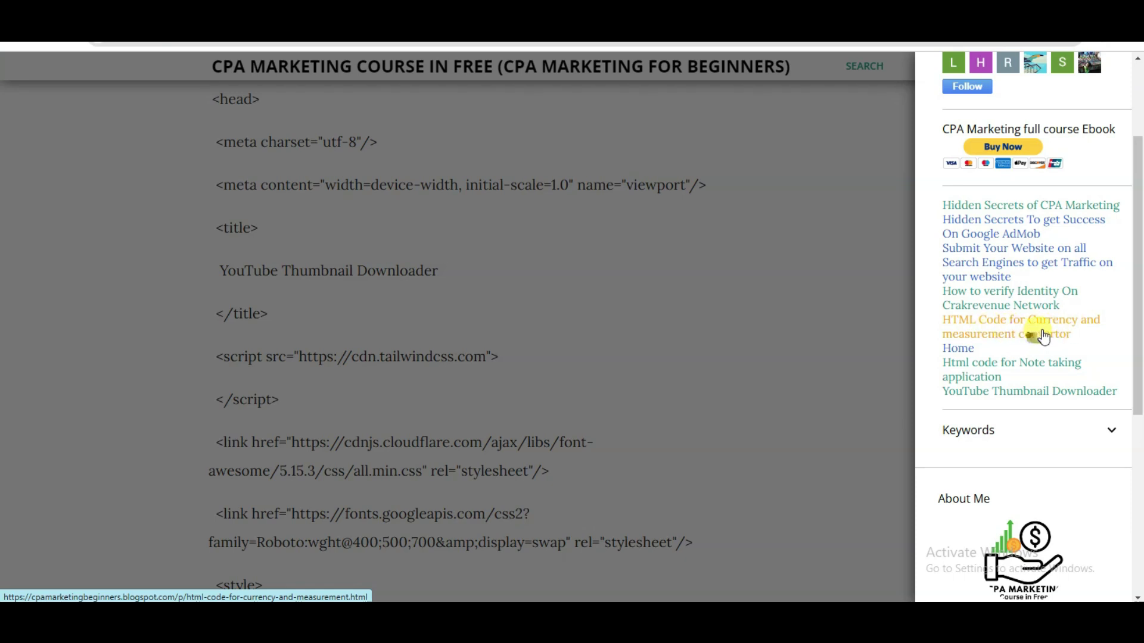
pyautogui.click(982, 371)
pyautogui.scroll(-7, 409, 232)
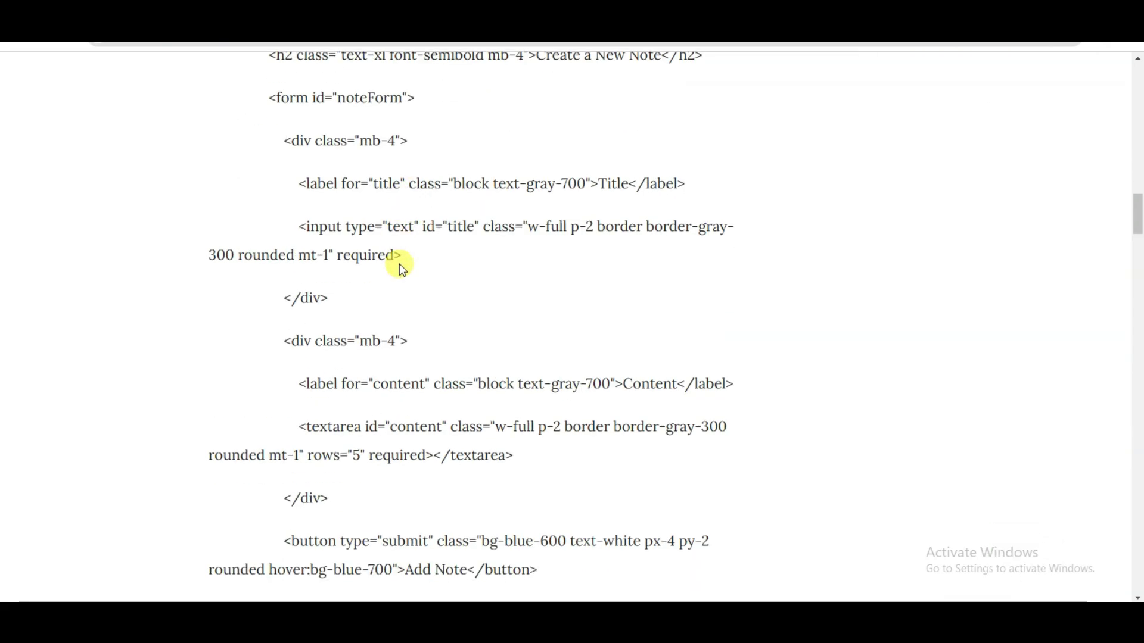
pyautogui.scroll(-5, 395, 270)
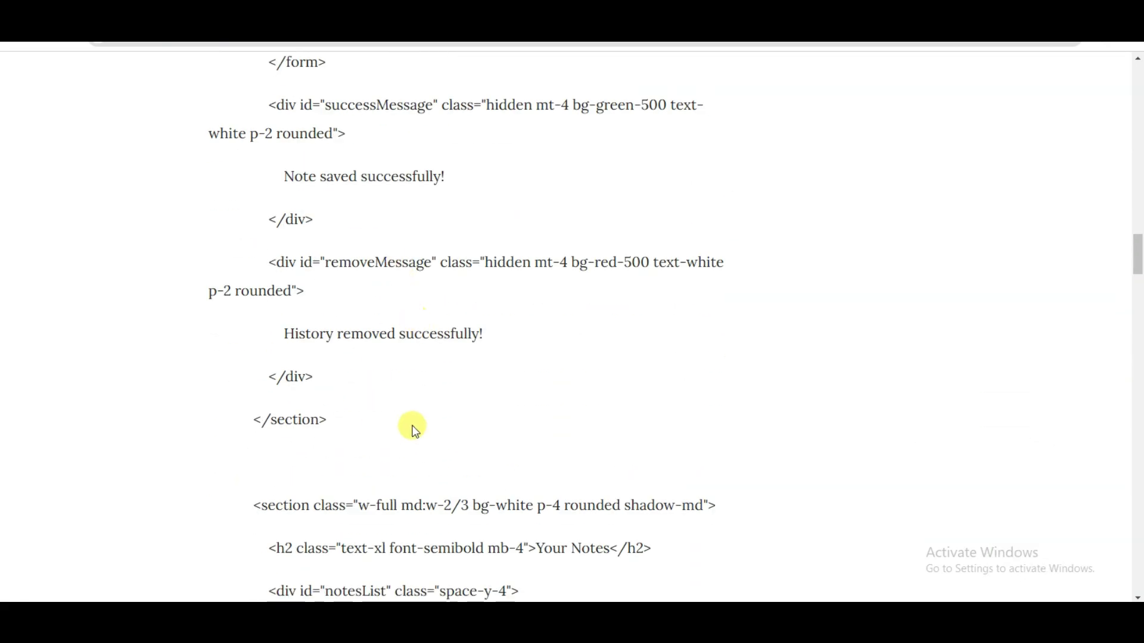
pyautogui.scroll(20, 417, 387)
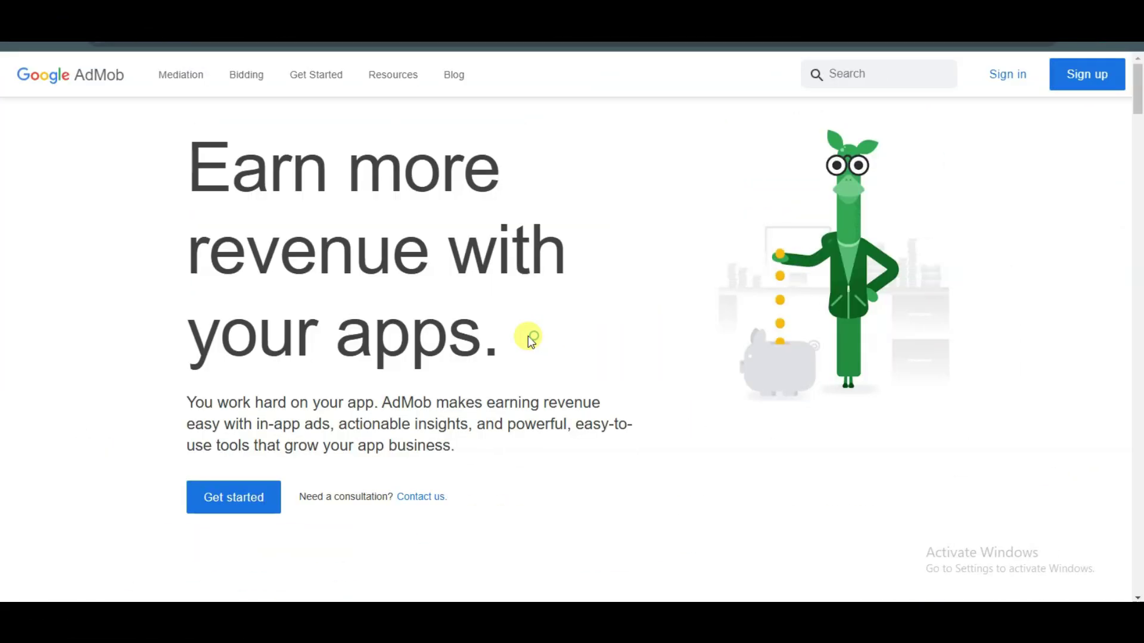
# Drag the Monthly Active Users slider to 10,000,000, estimating $705,442 annual revenue
pyautogui.moveTo(189, 159); pyautogui.dragTo(516, 350)
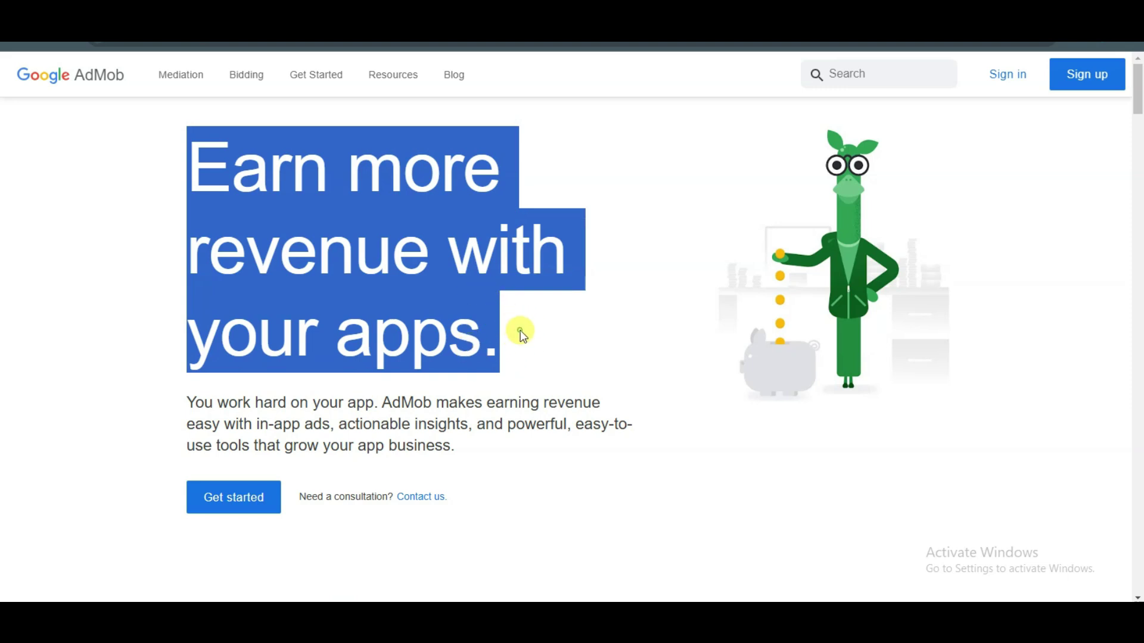
pyautogui.click(520, 332)
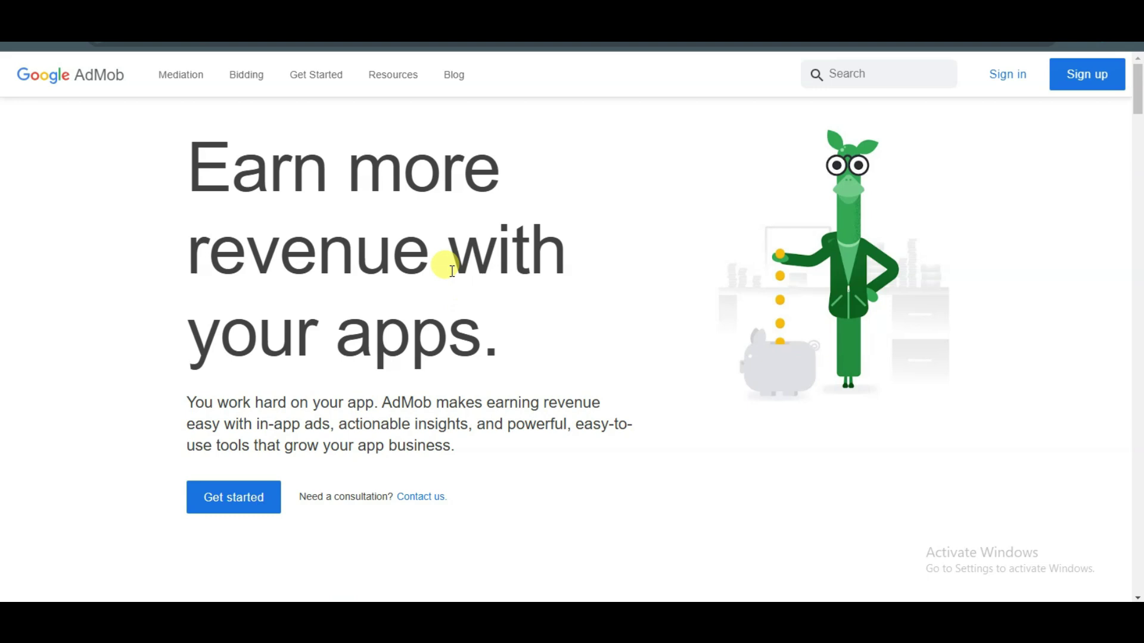
pyautogui.moveTo(201, 166); pyautogui.dragTo(516, 327)
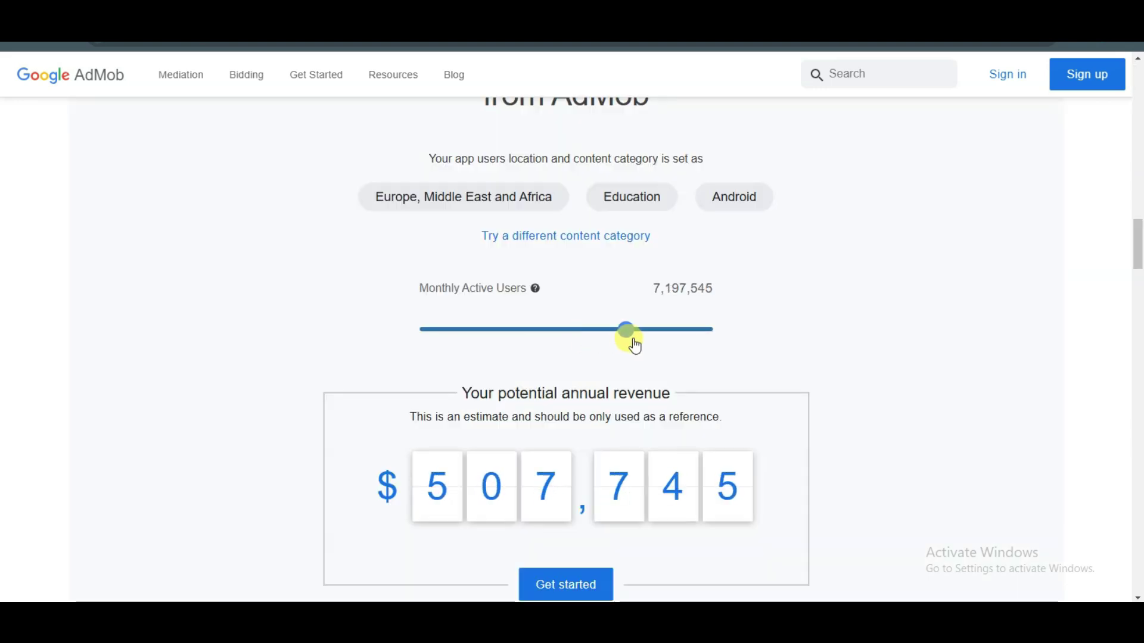
pyautogui.moveTo(635, 346); pyautogui.dragTo(720, 350)
pyautogui.scroll(-1, 712, 342)
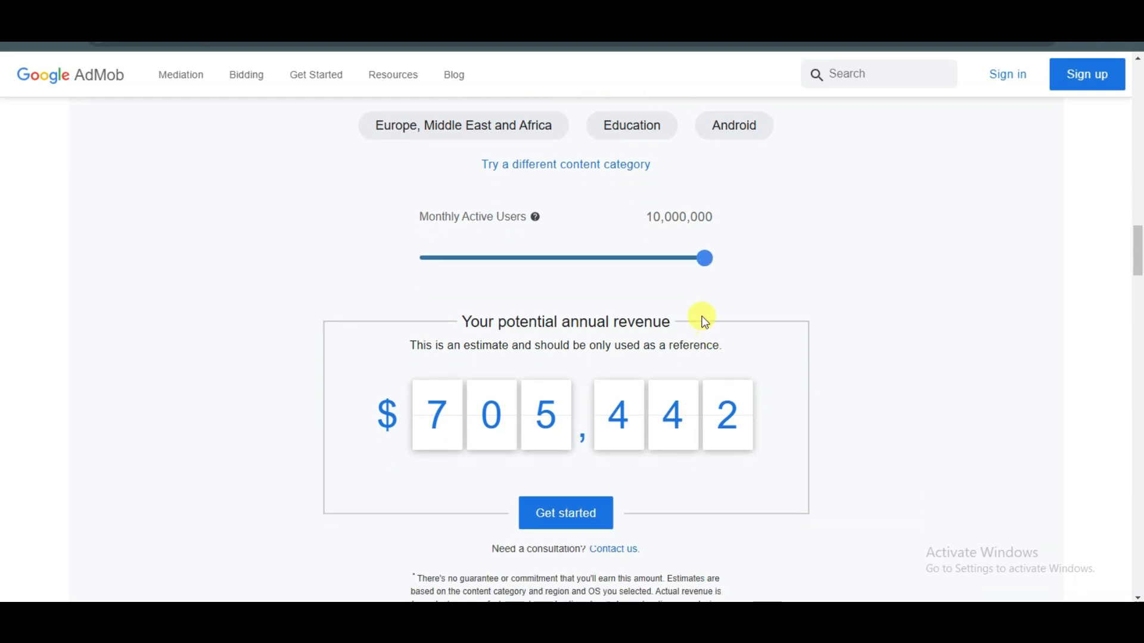